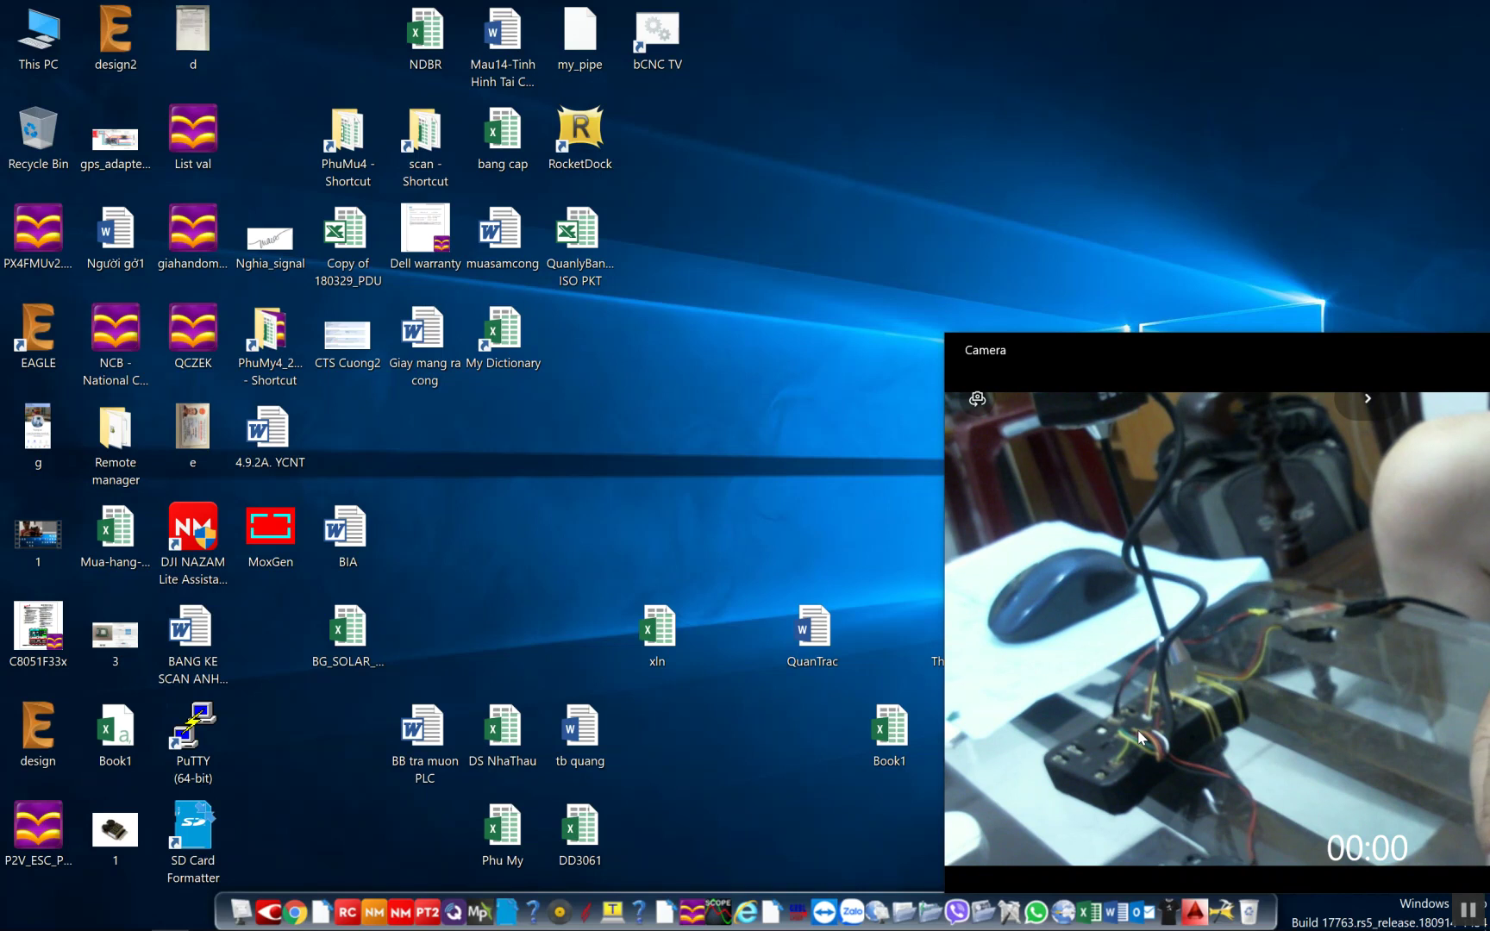
- Launch Mission Planner and move the Camera window aside so that it no longer covers the map
mouse_move(352, 906)
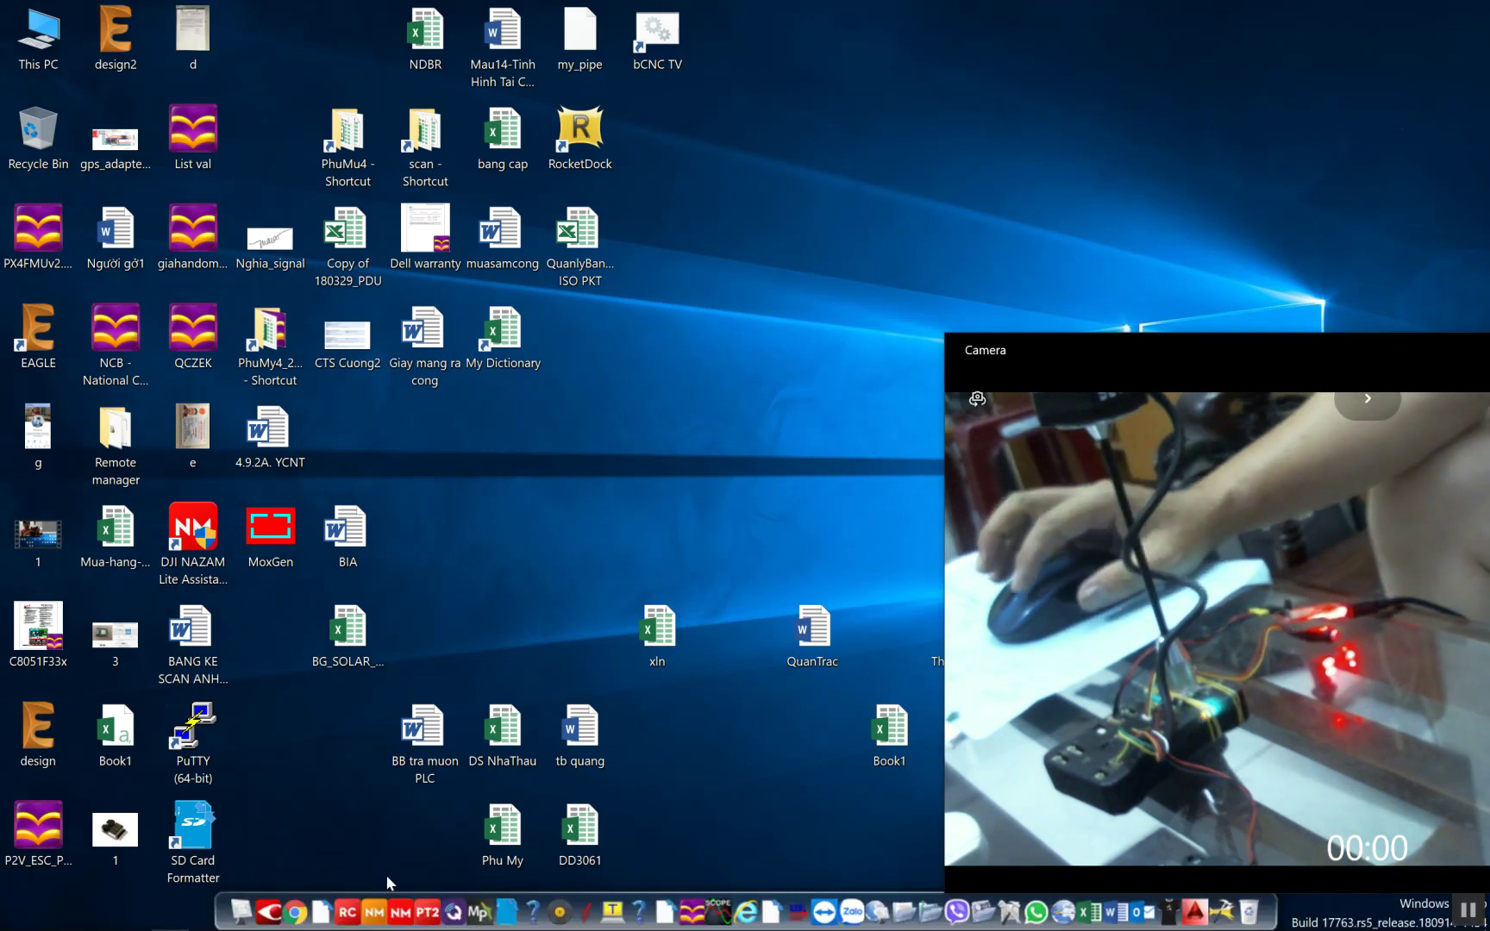
left_click(479, 901)
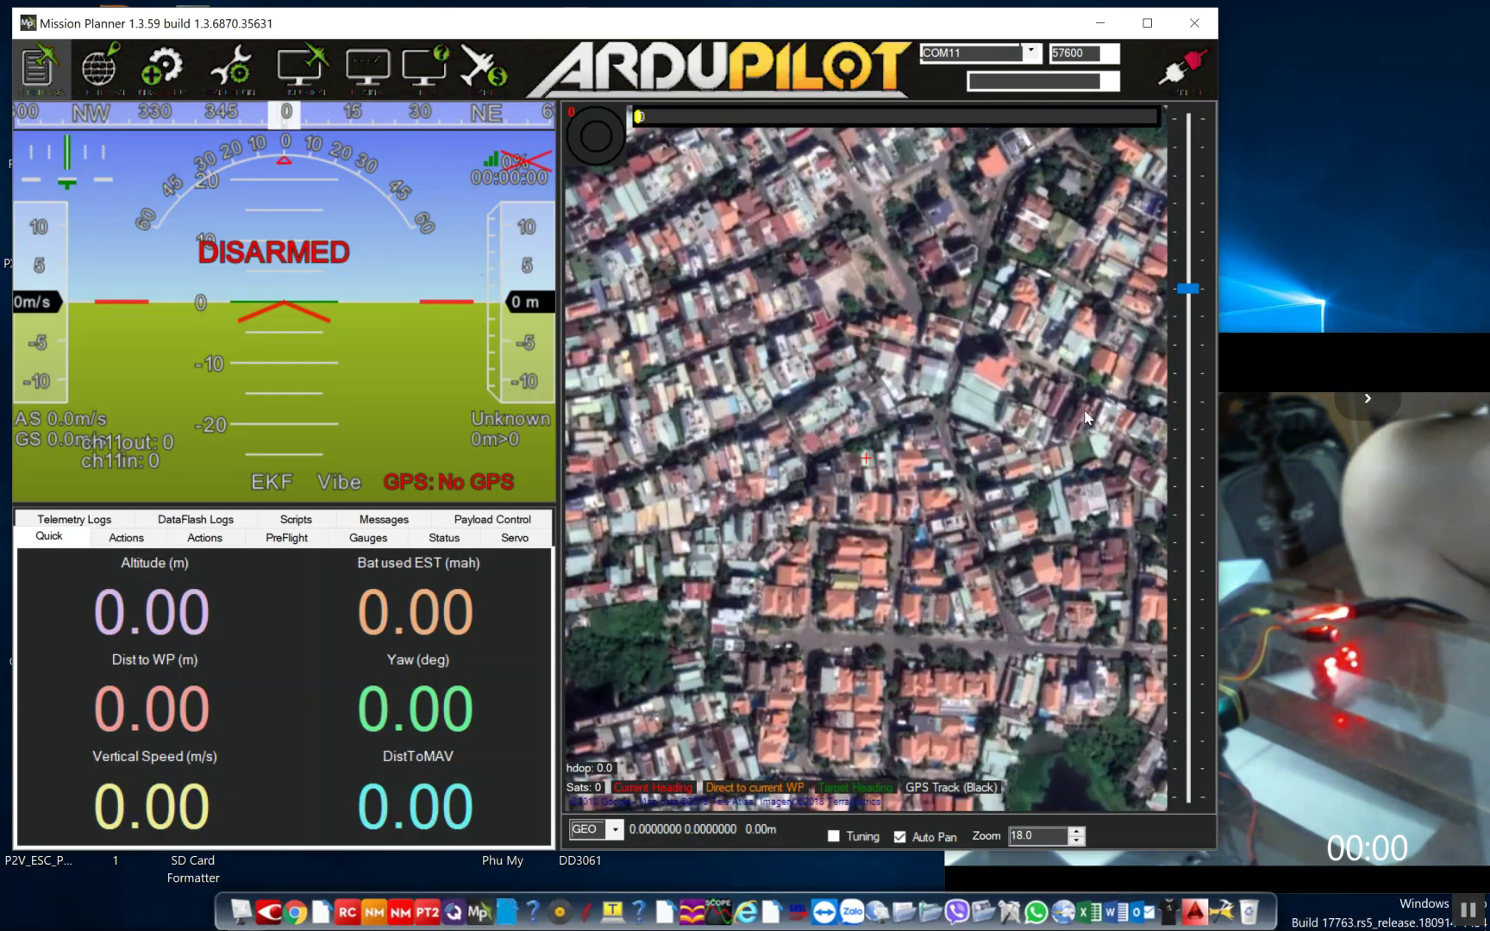
left_click(1328, 384)
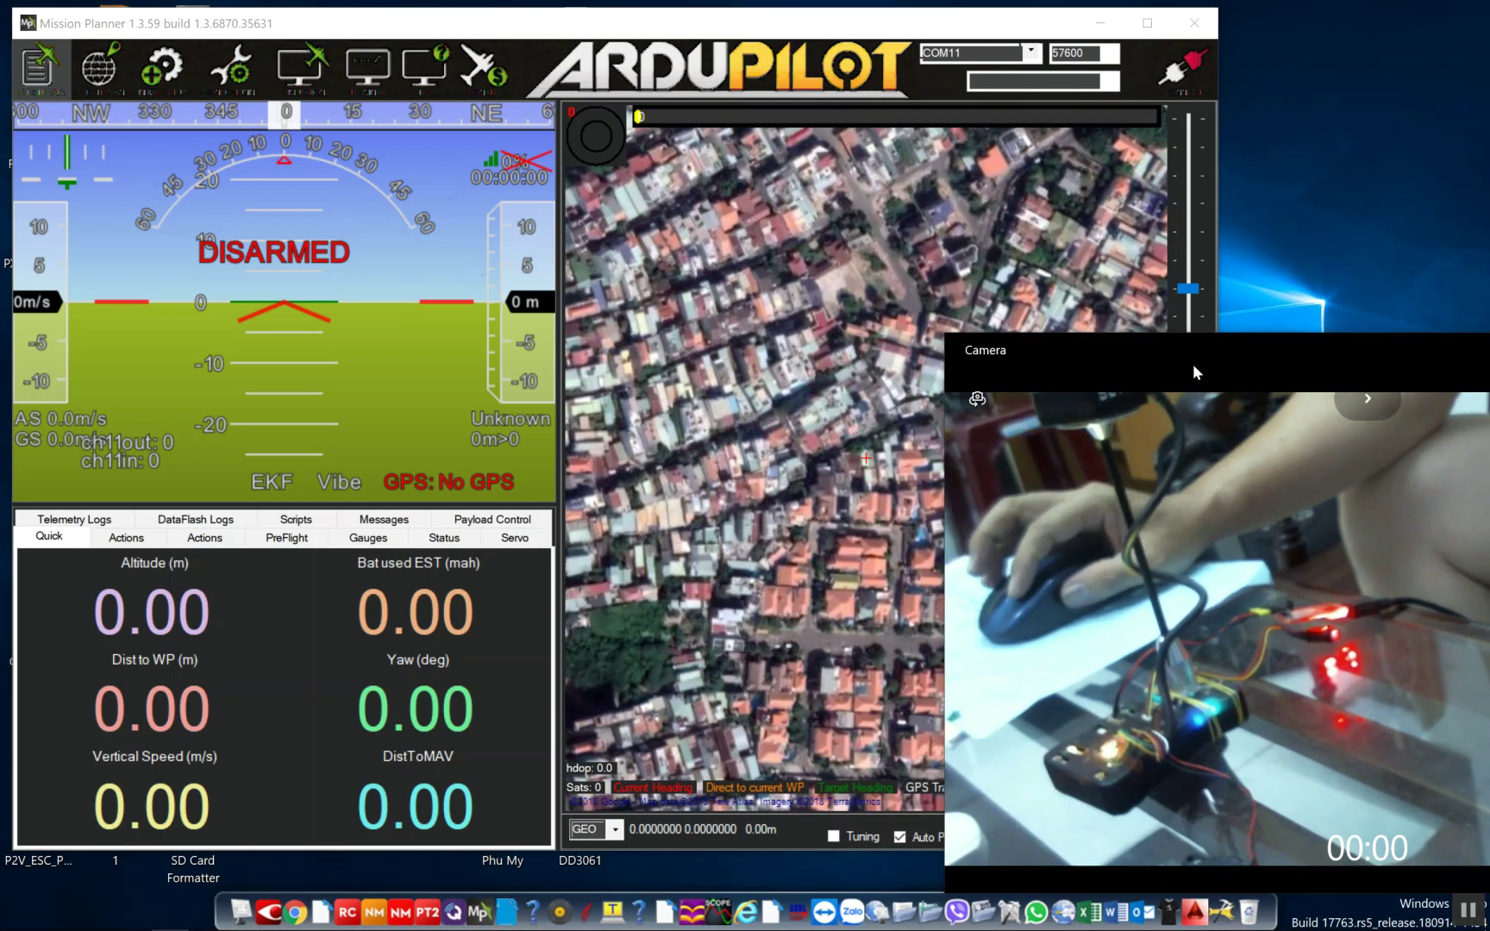
left_click_drag(1140, 353, 1366, 389)
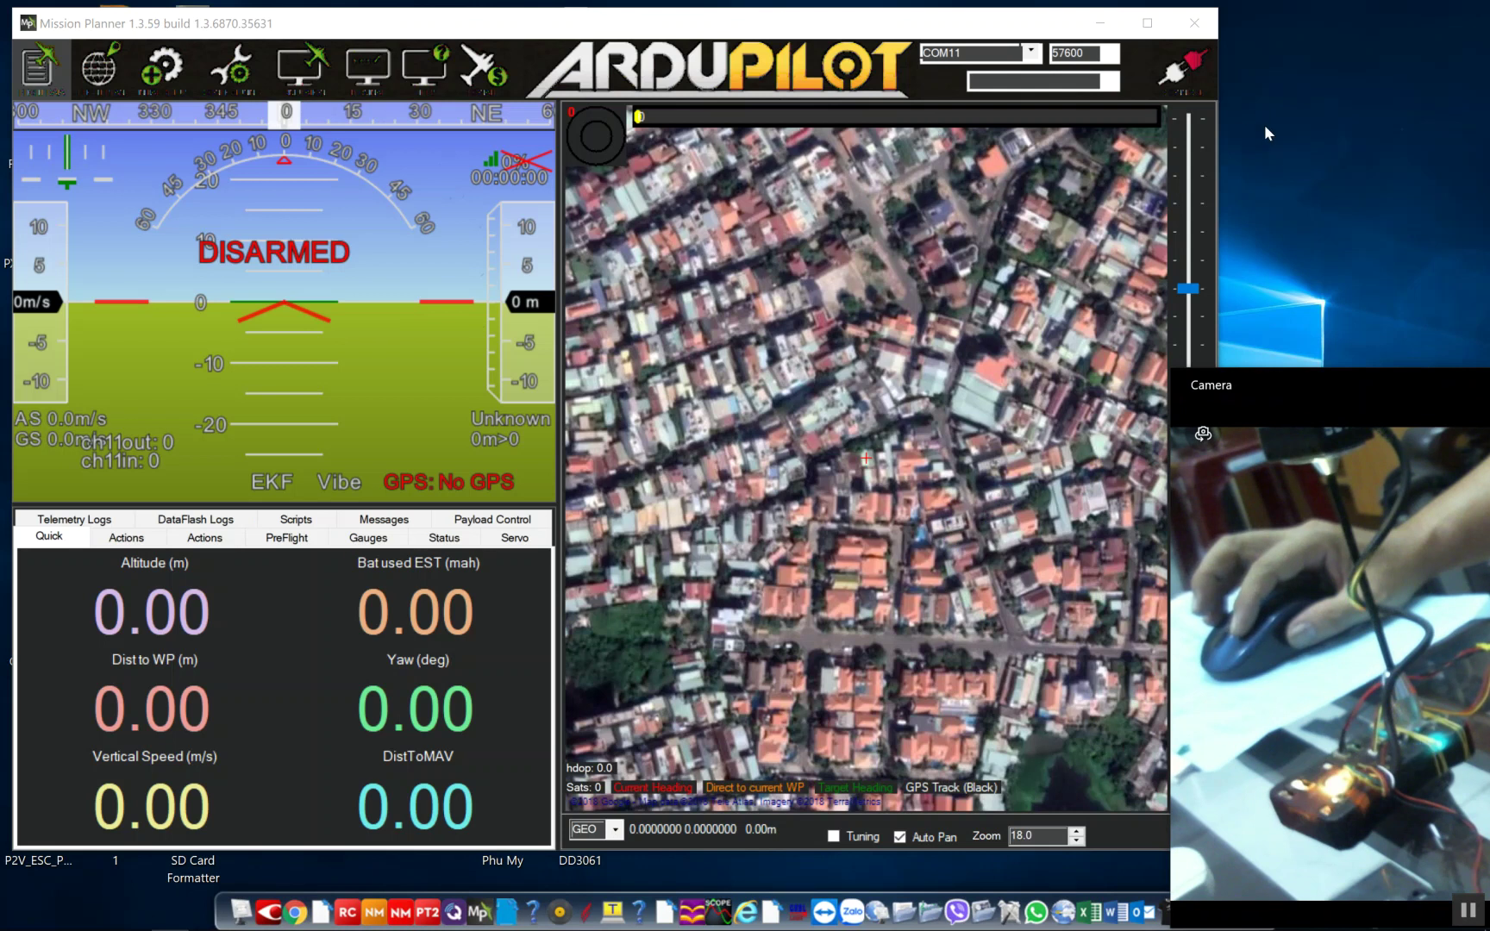
- Connect to the autopilot on COM11 at 57600 baud and let its parameters load
left_click(1170, 74)
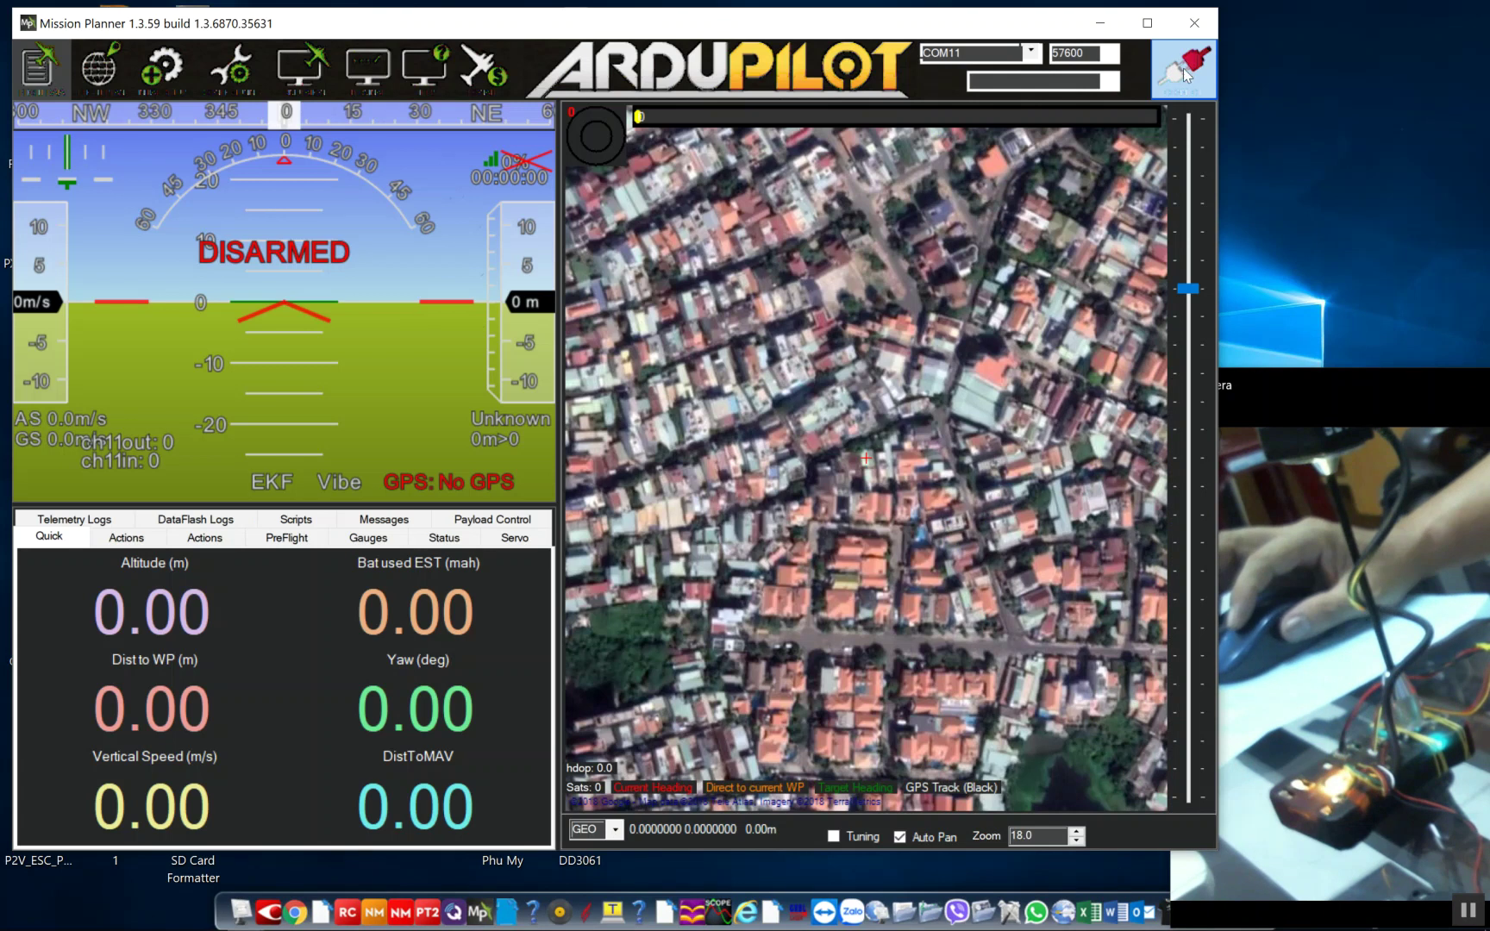
left_click(1180, 70)
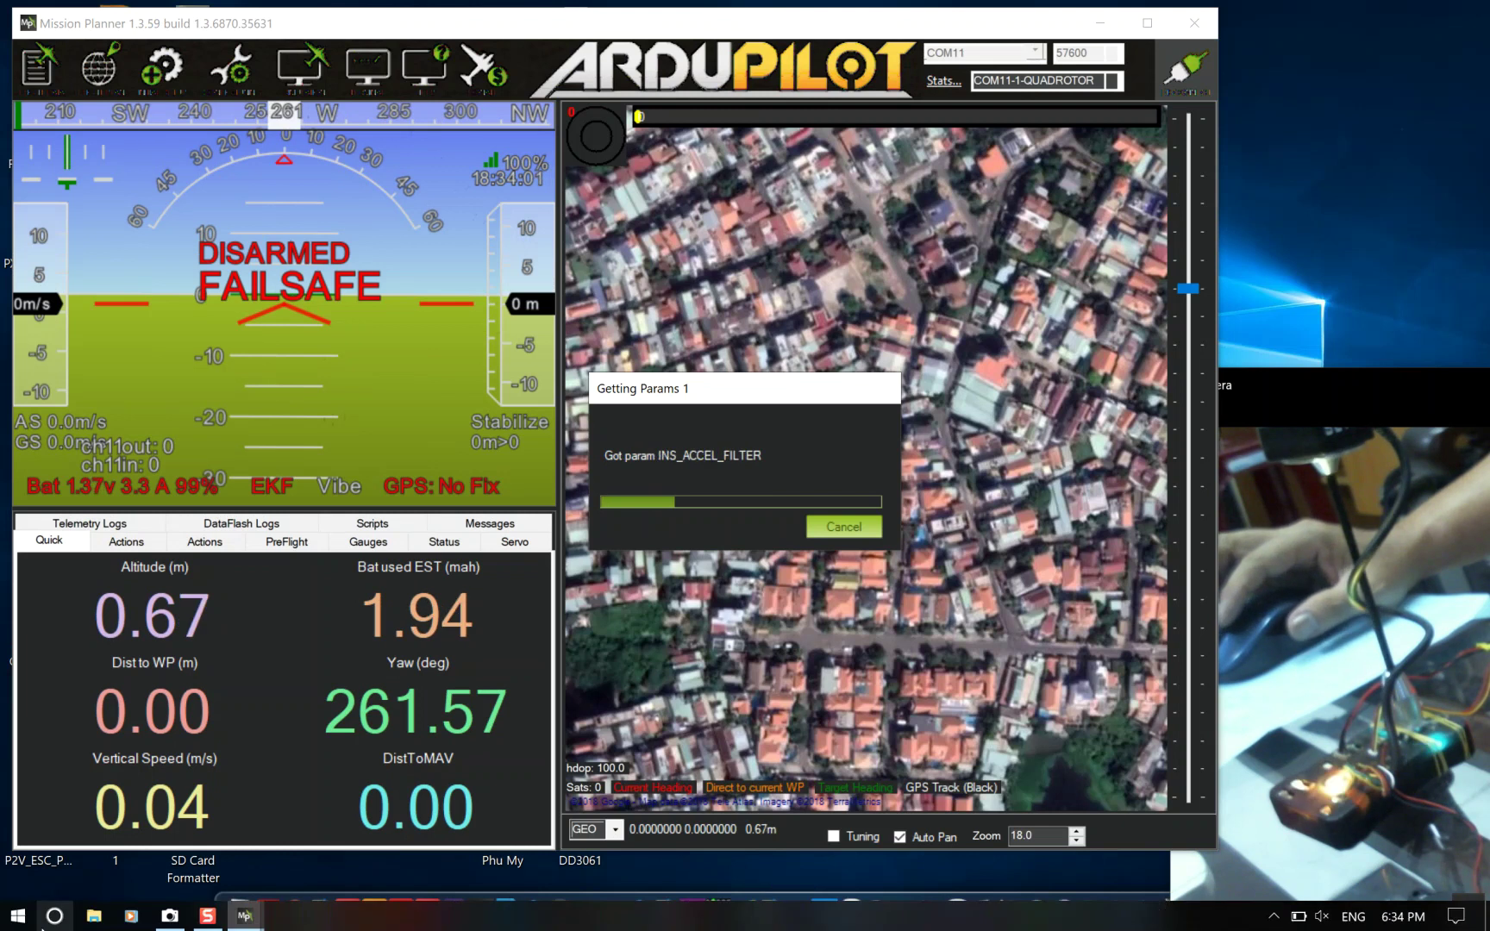
mouse_move(352, 897)
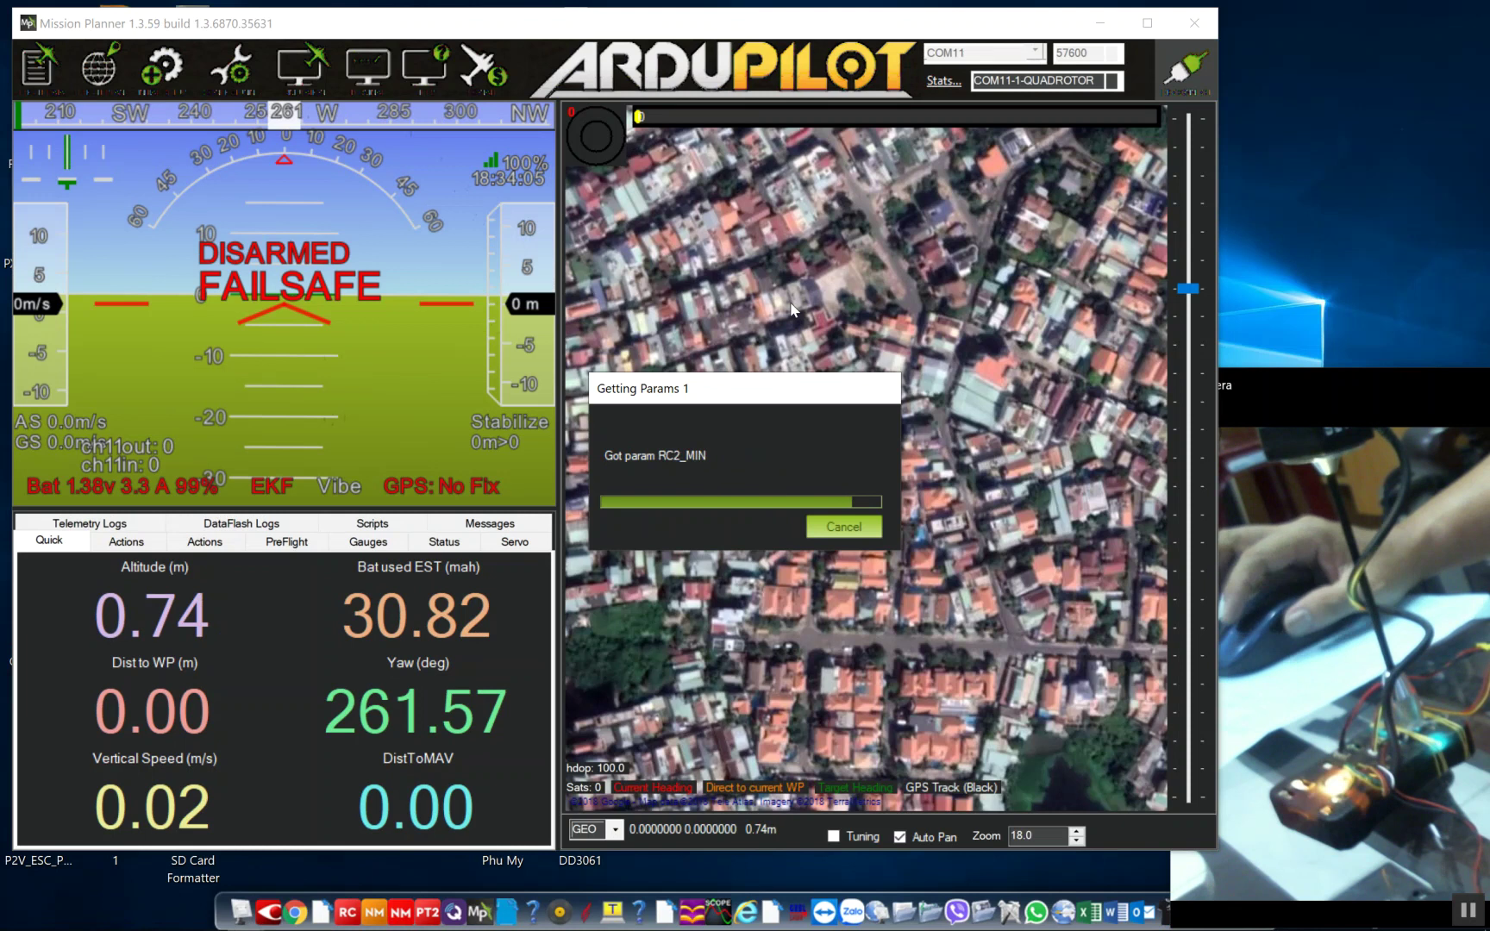
- Reset all autopilot parameters to default from the full parameter tree and acknowledge the board reboot
left_click(163, 67)
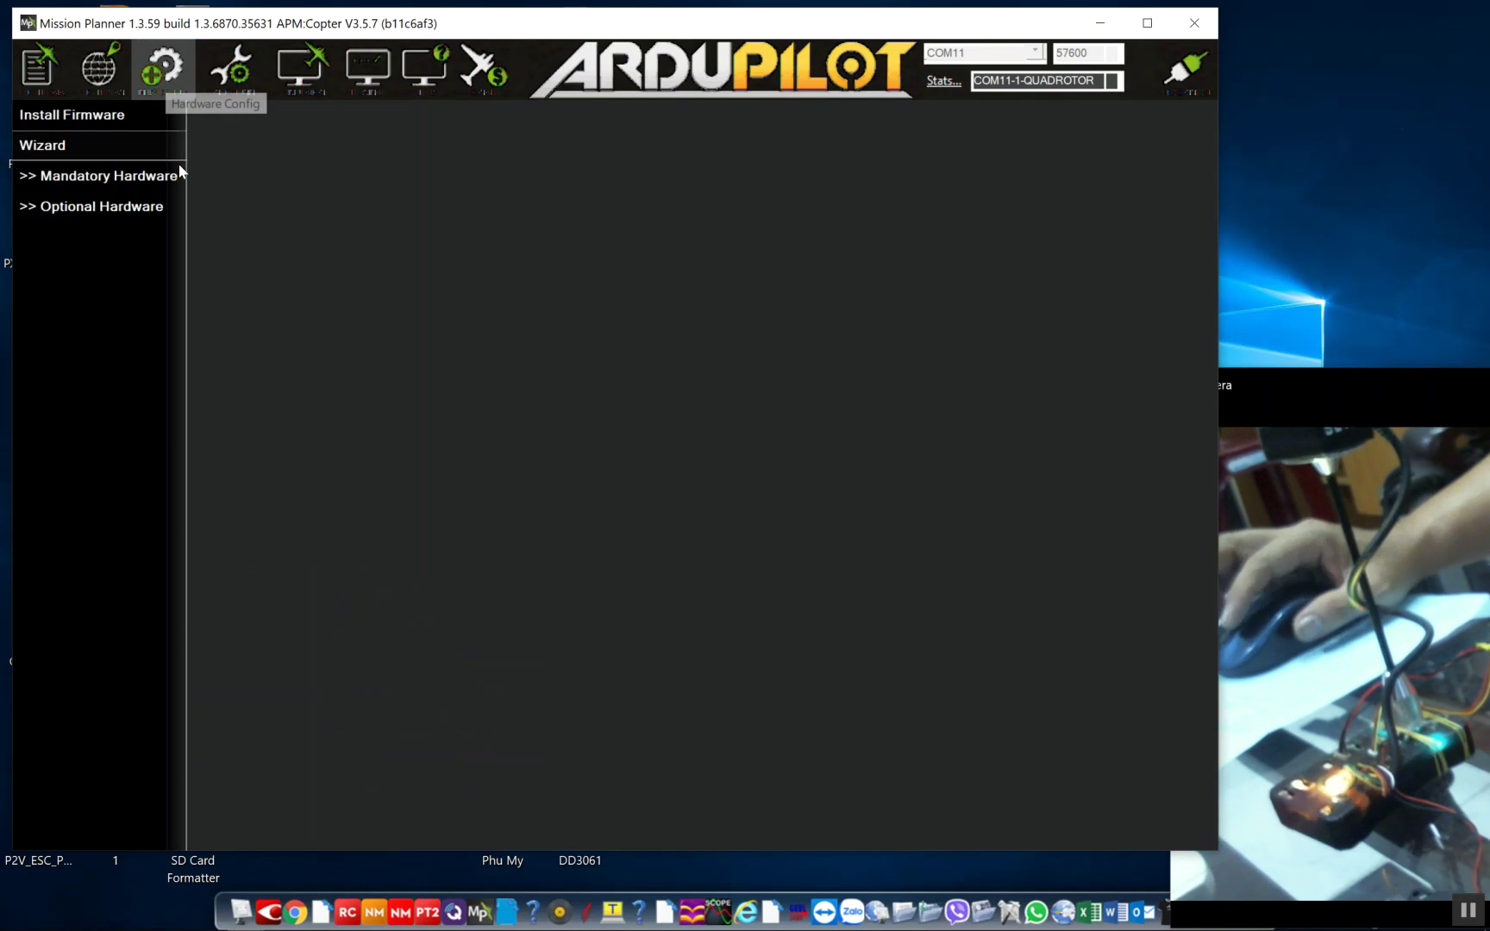
left_click(231, 69)
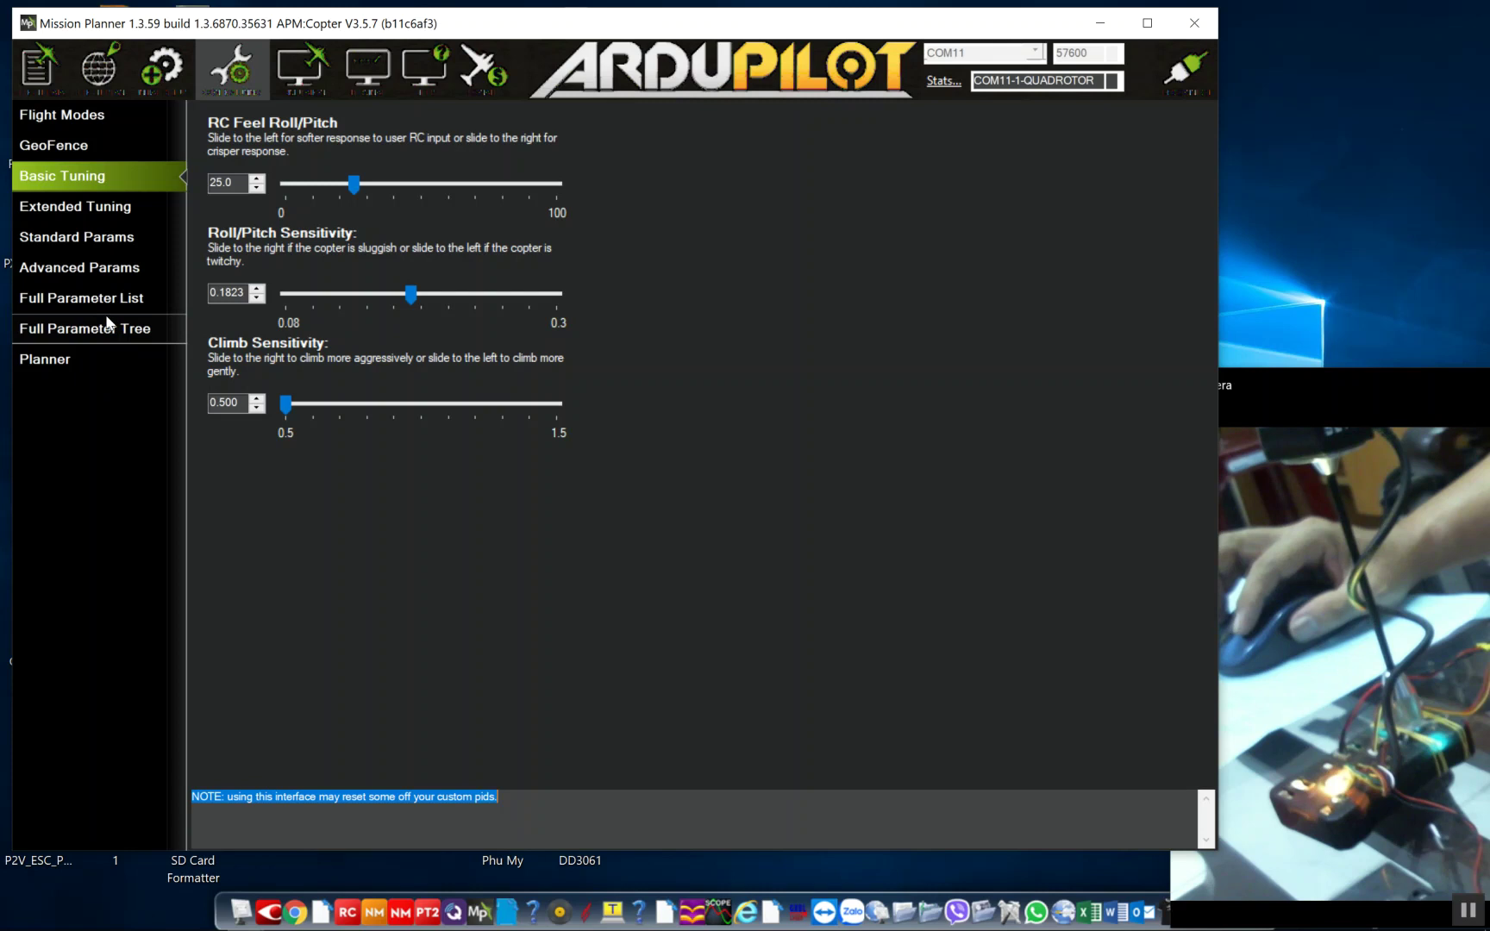
left_click(108, 326)
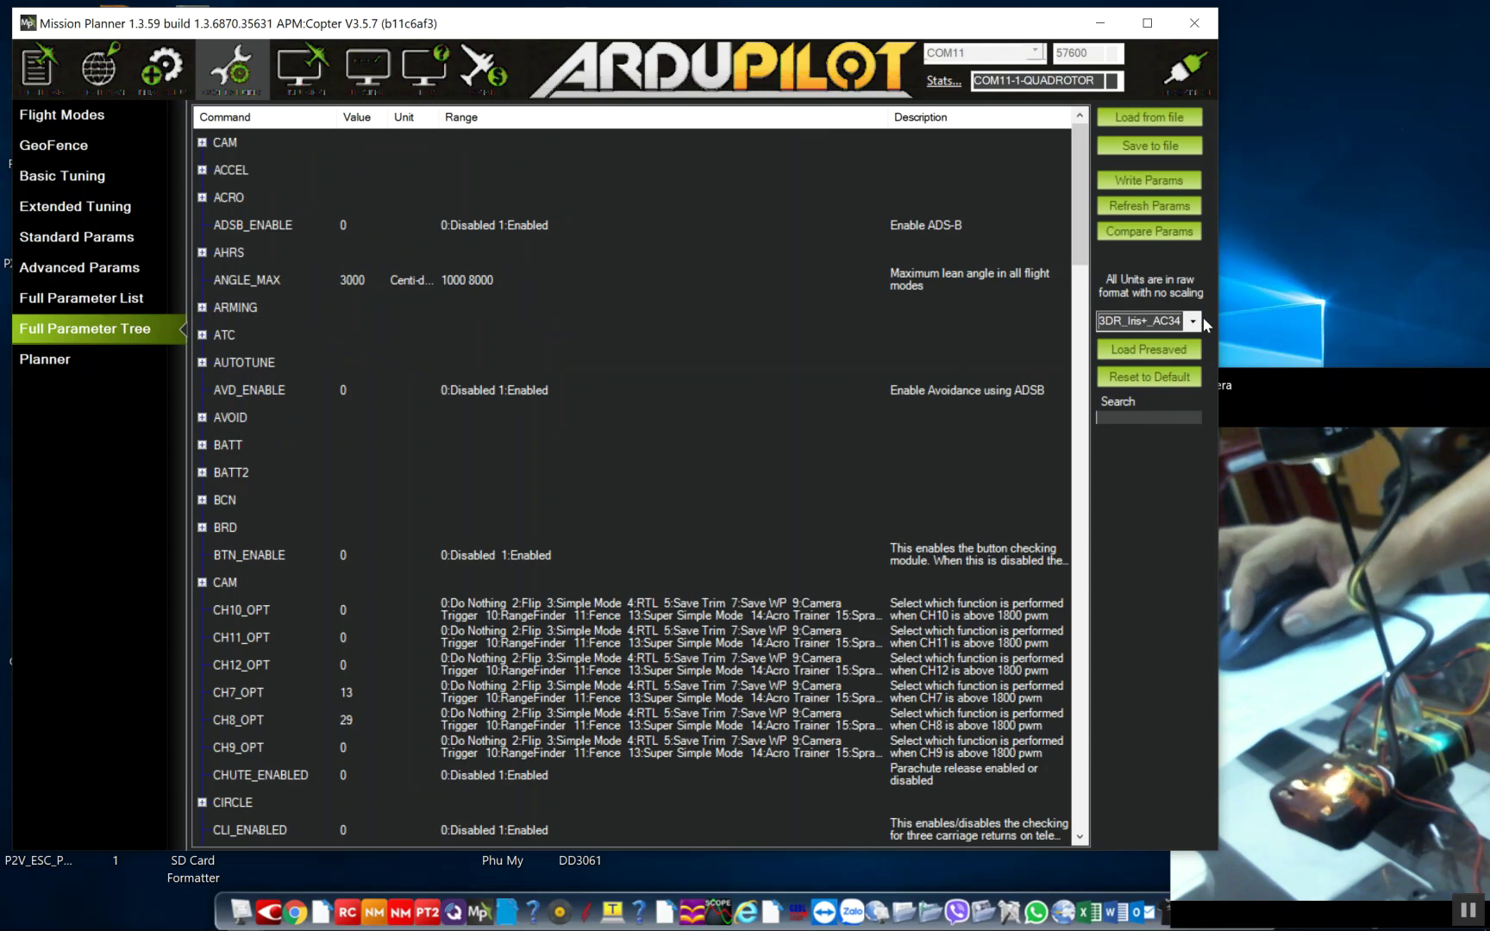
left_click(1169, 380)
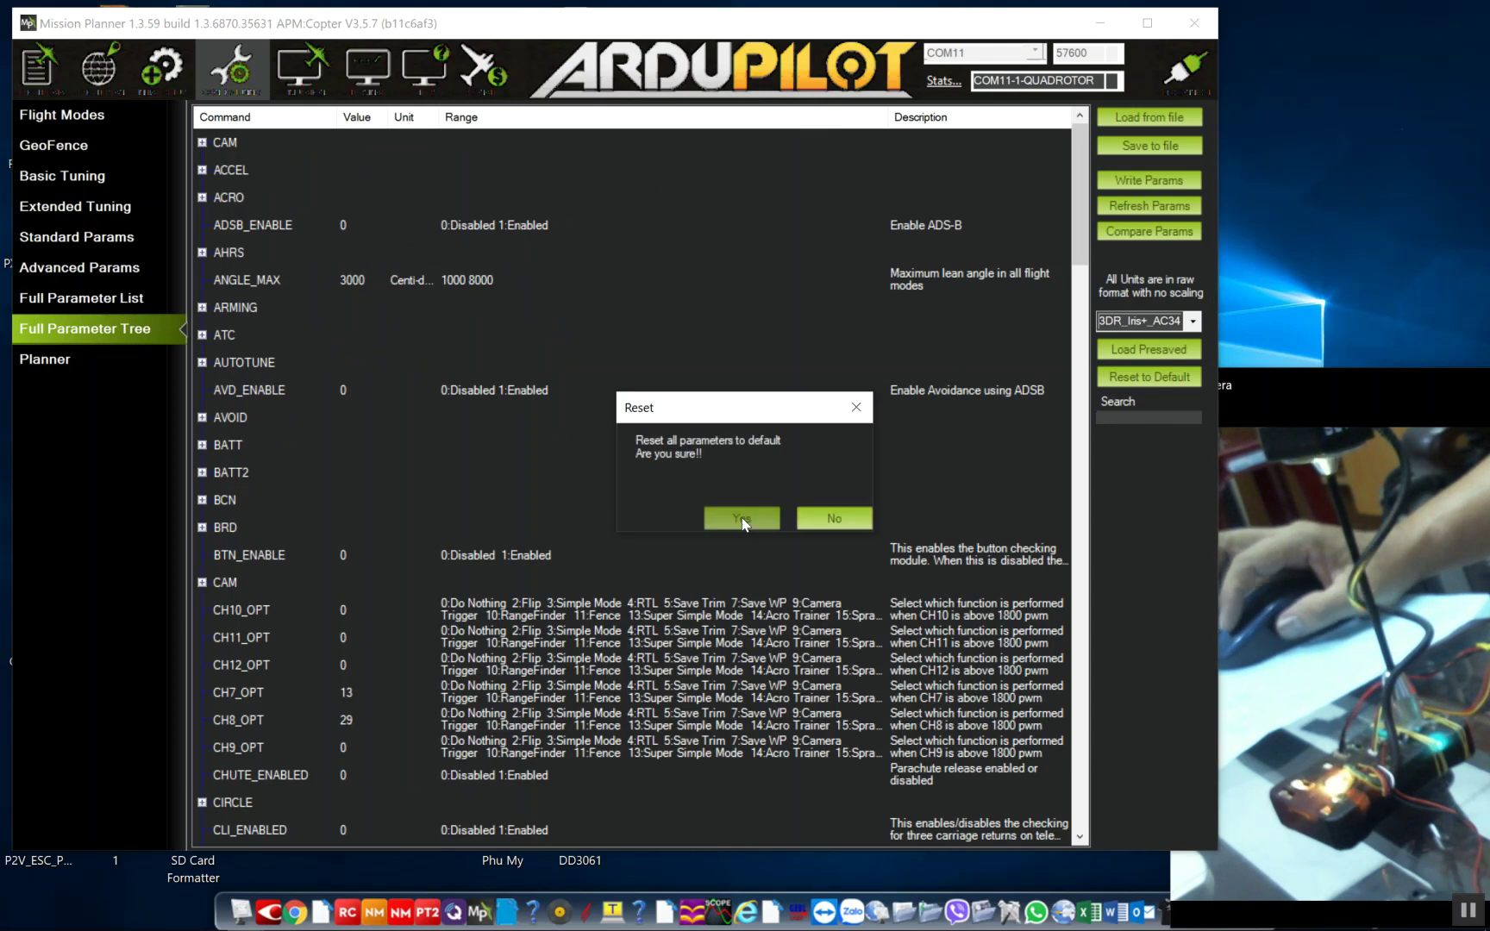
left_click(738, 517)
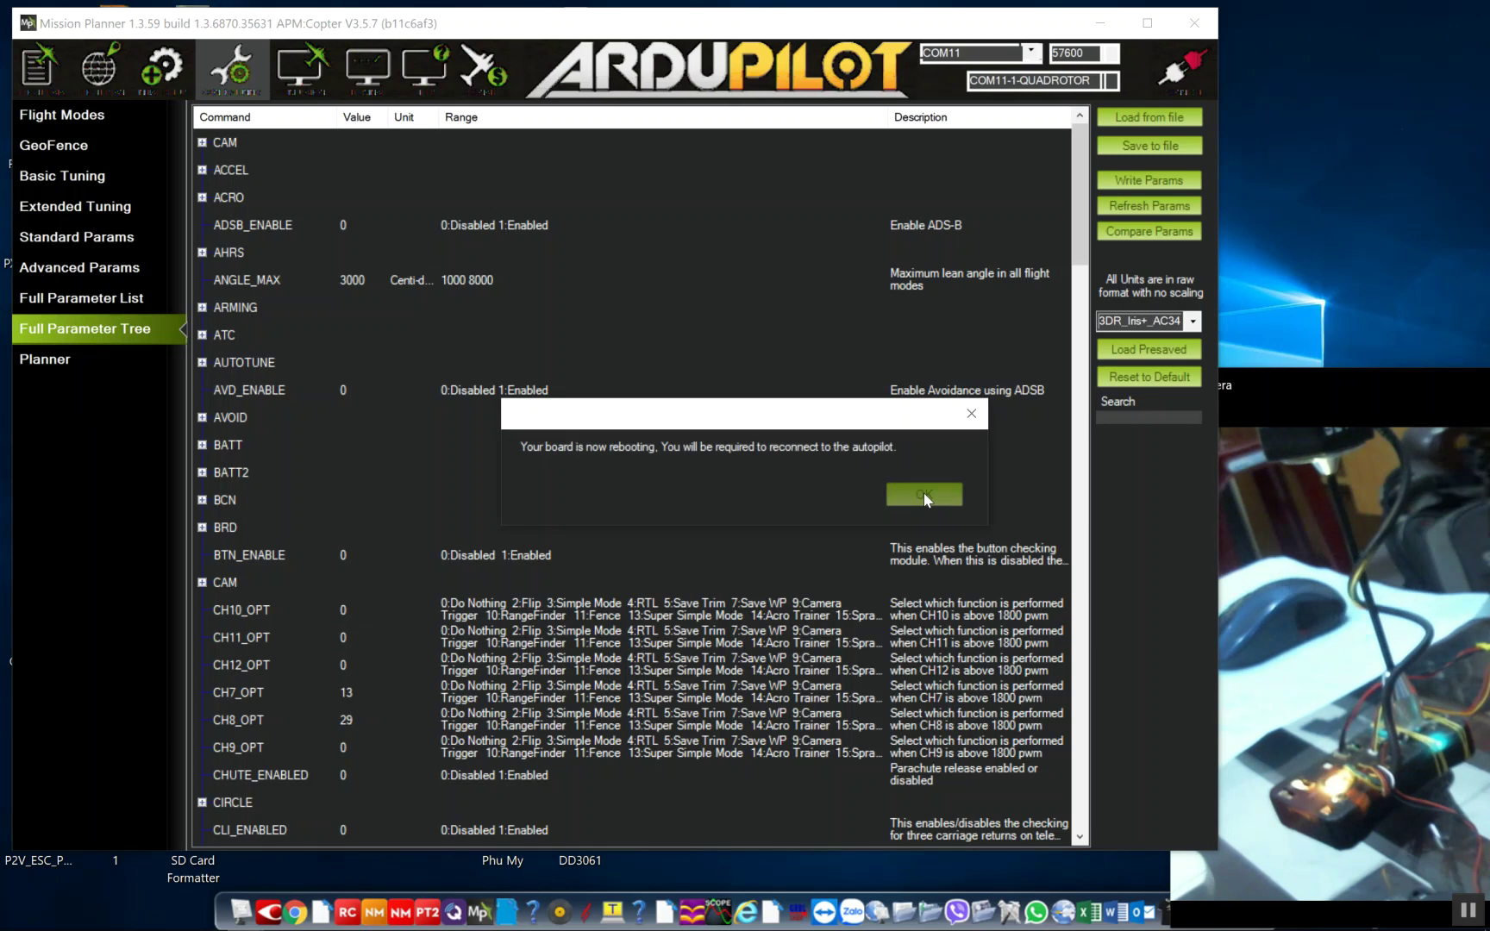
left_click(925, 496)
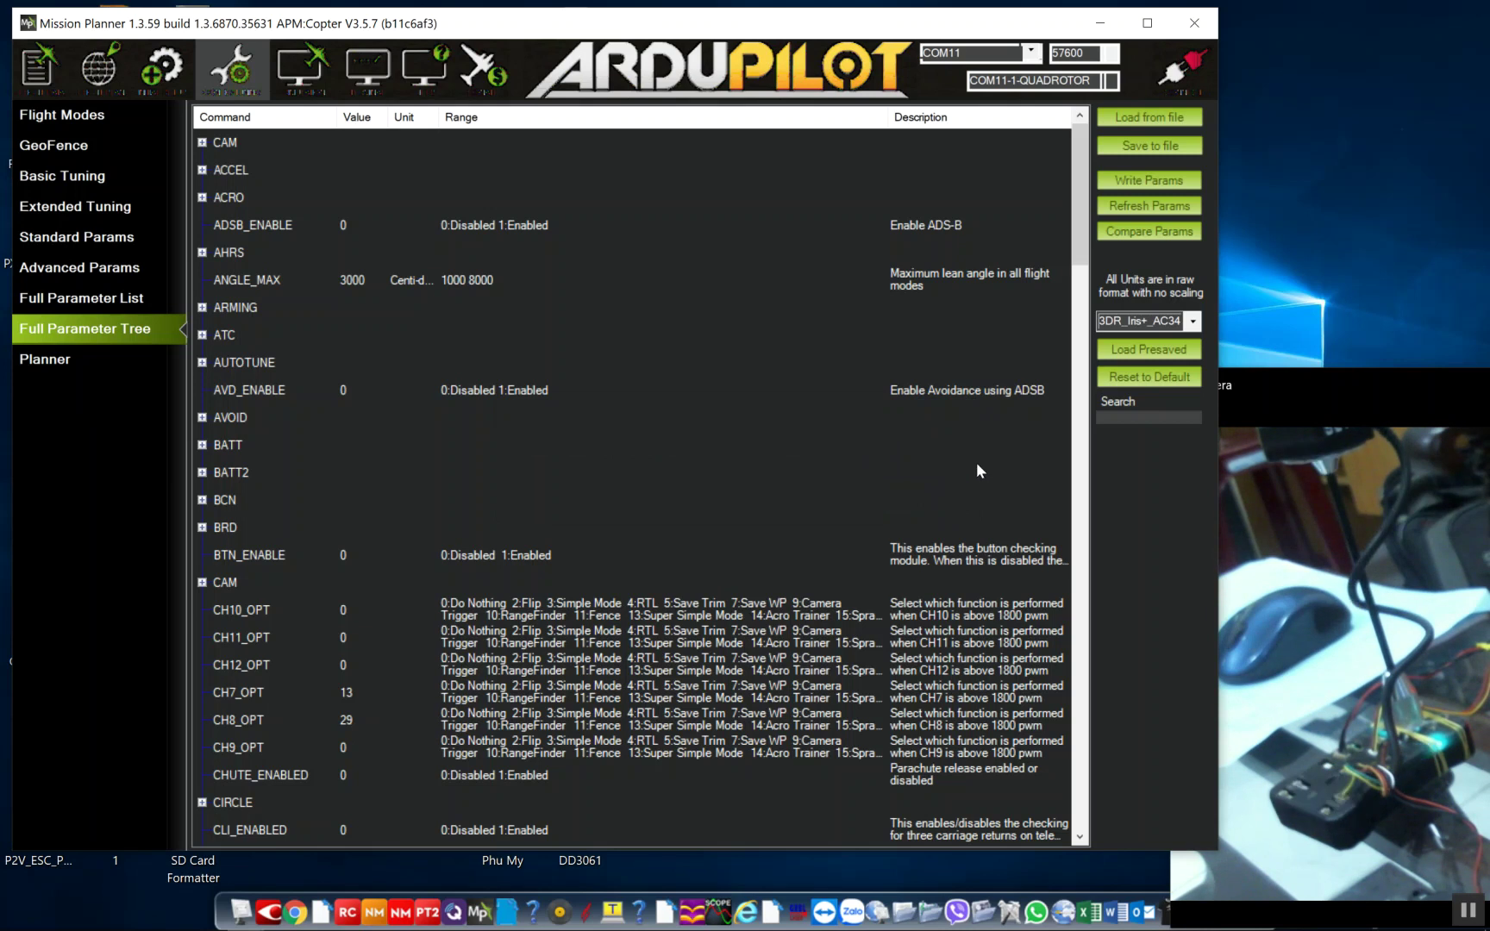
- Reconnect to the rebooted autopilot on COM11 and show its flight data
left_click(1178, 76)
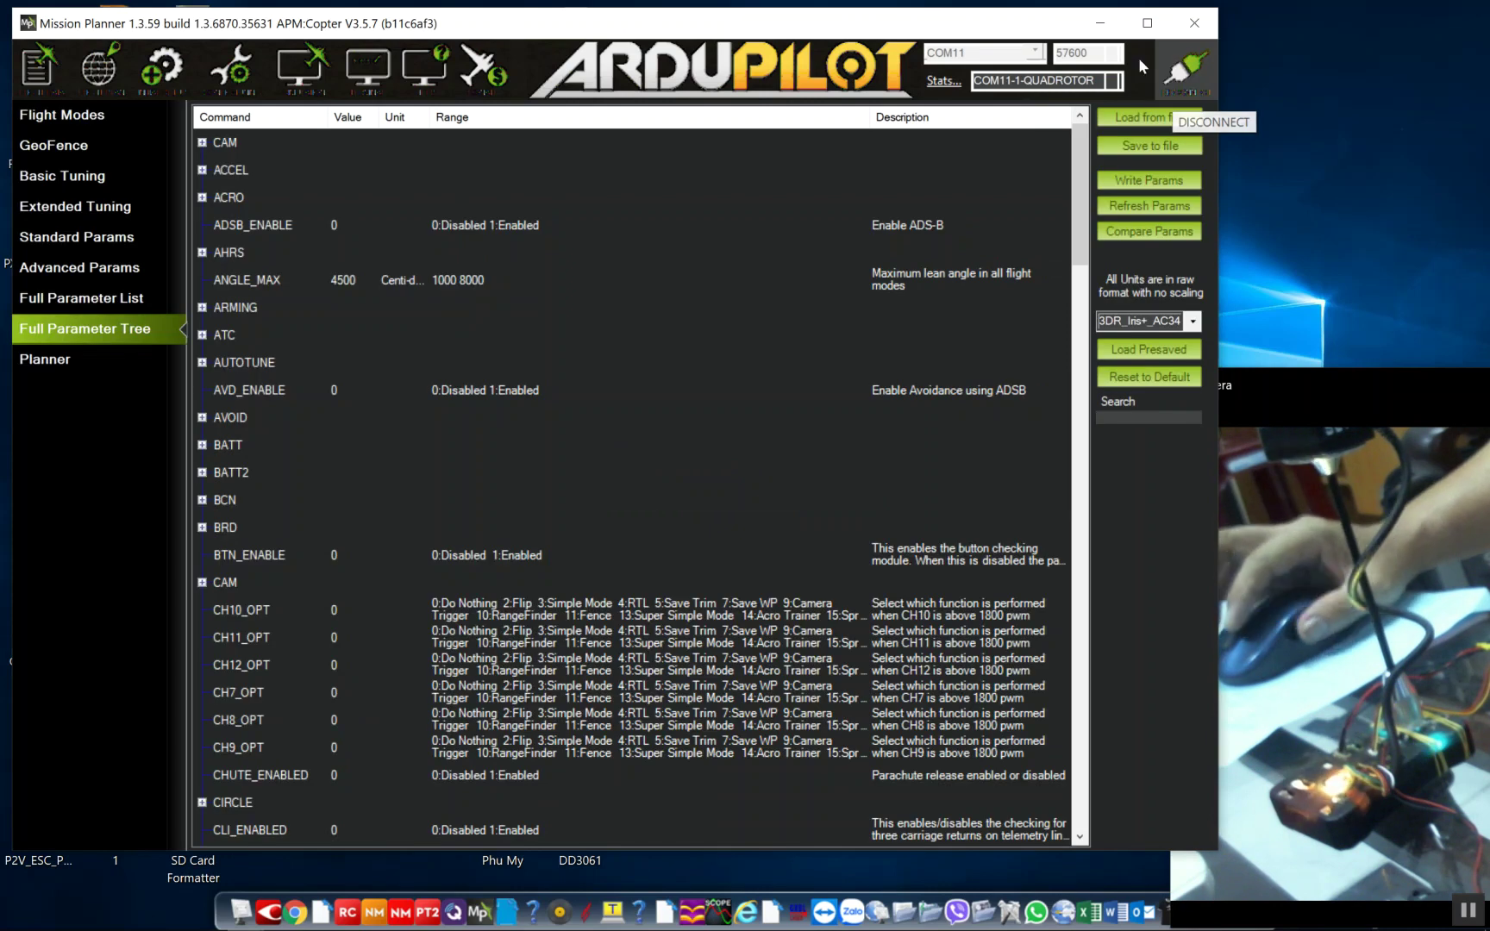
left_click(48, 71)
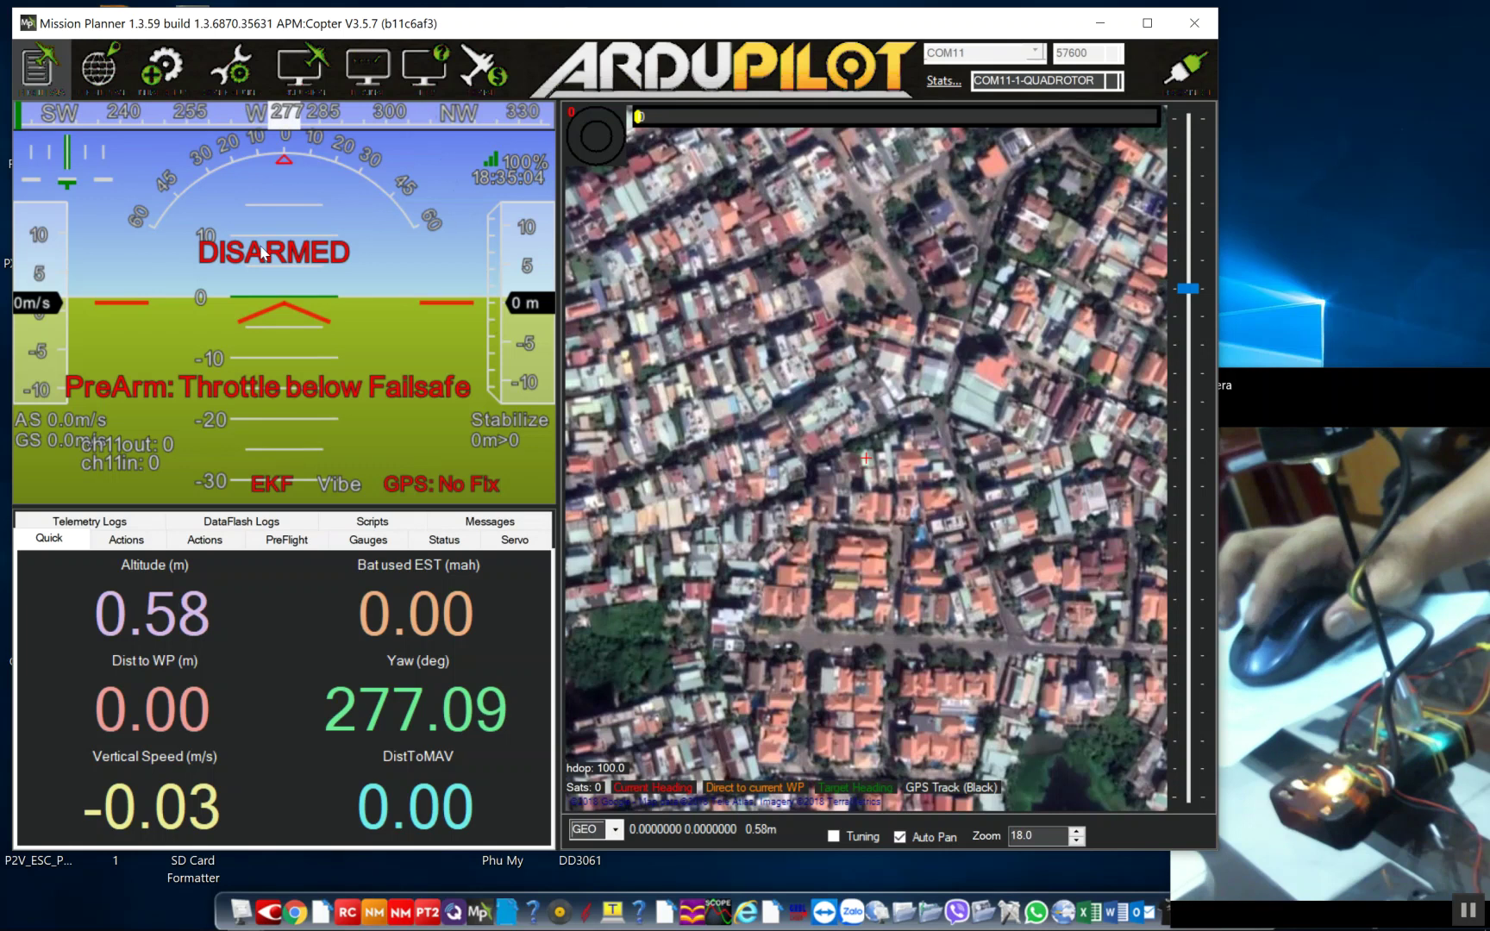
- Start the setup wizard, choose the quadcopter frame type and accept the X frame layout
left_click(164, 71)
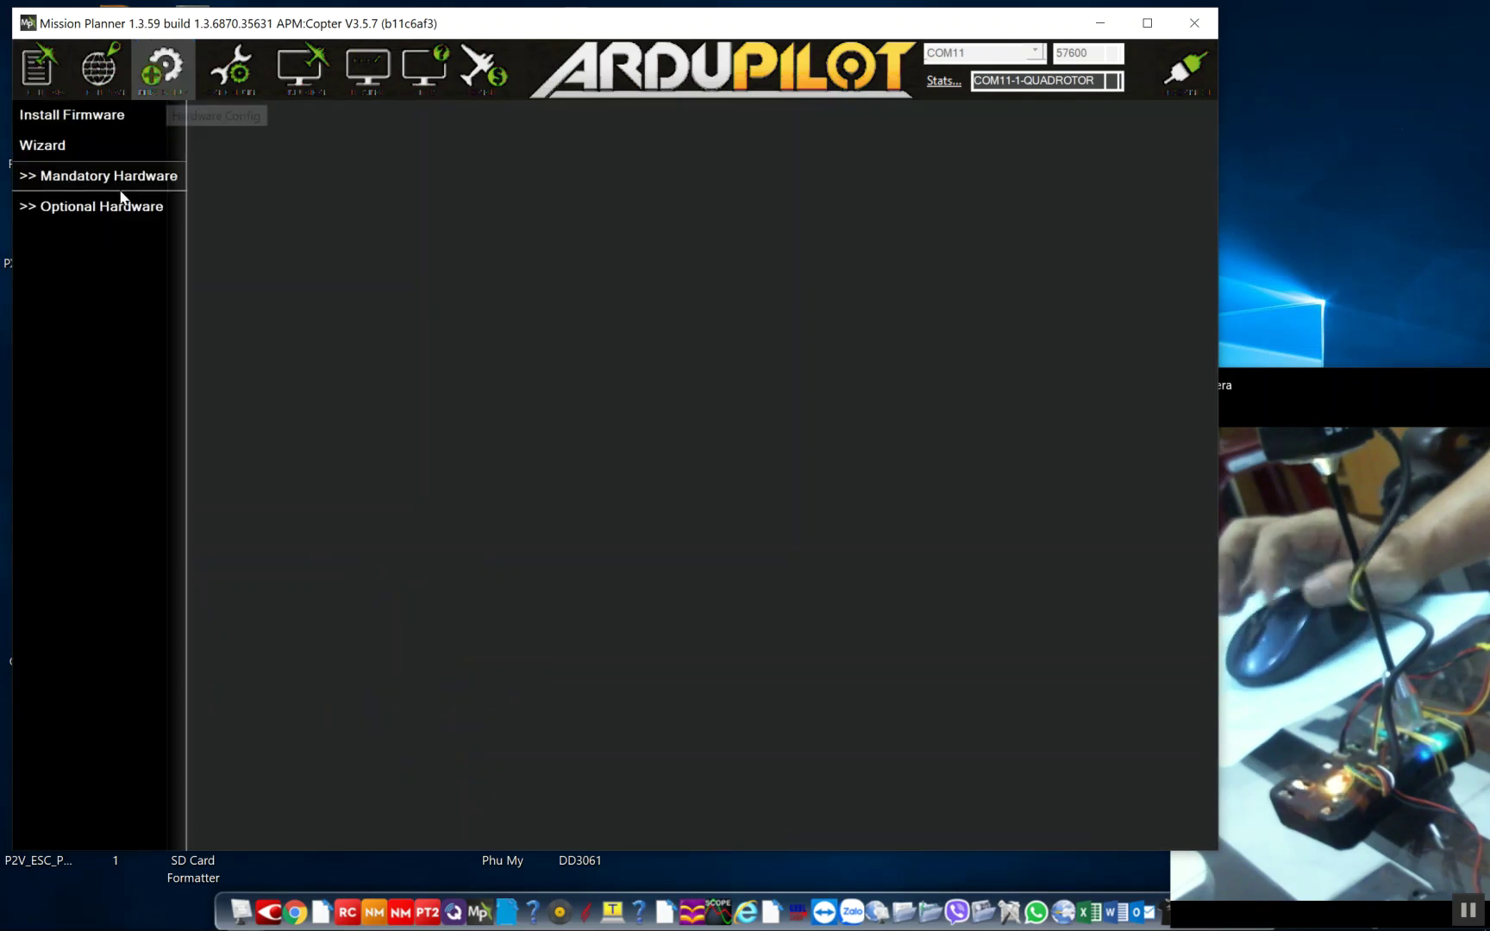
left_click(50, 148)
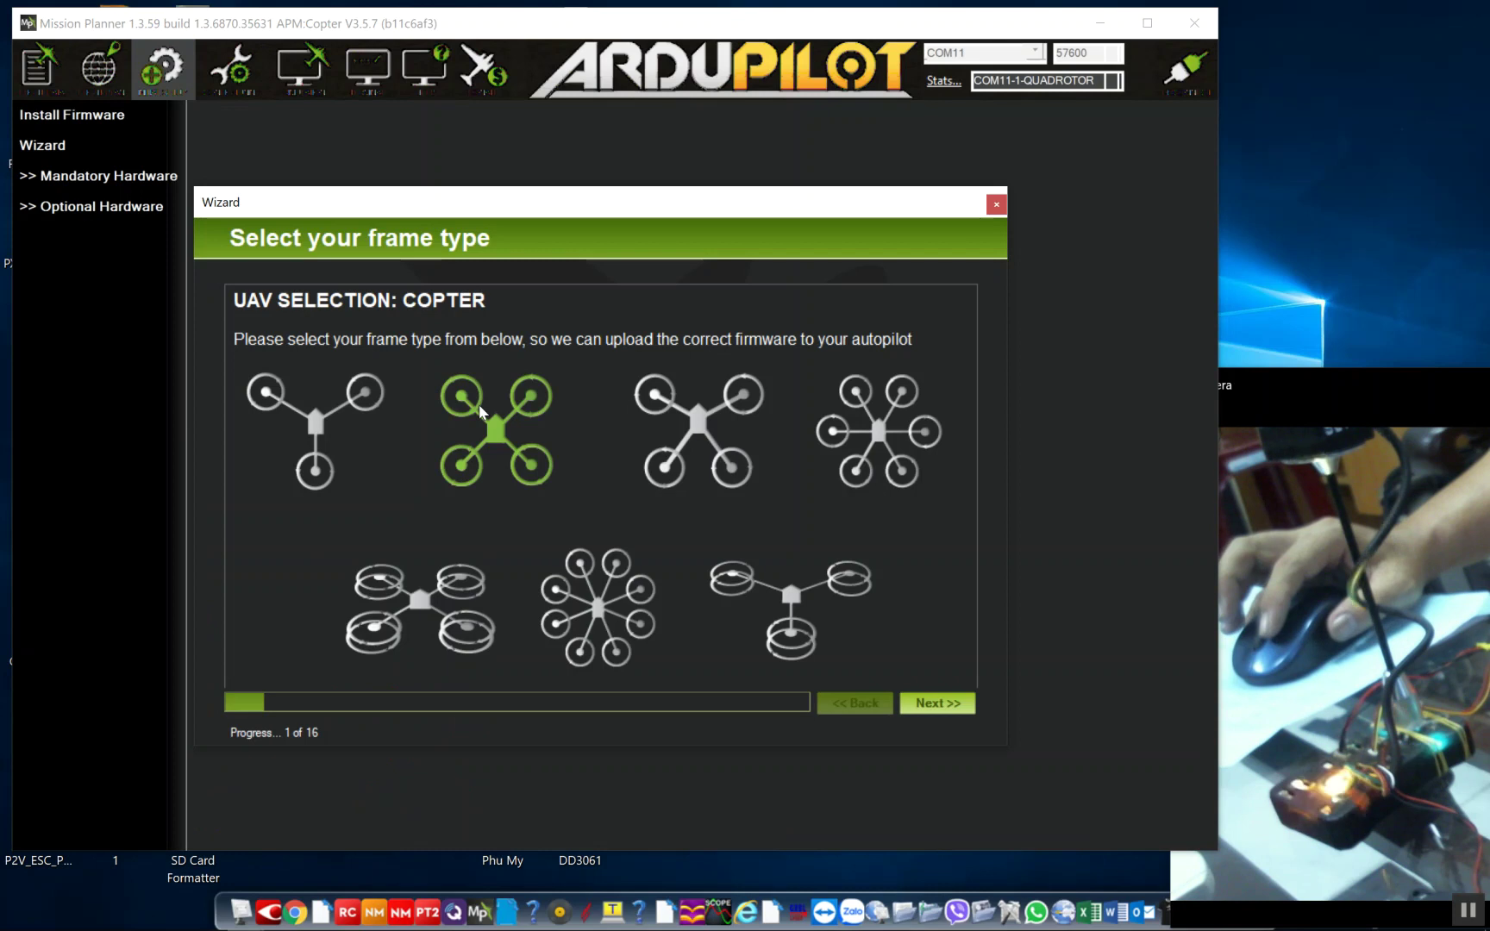
left_click(845, 611)
left_click(944, 705)
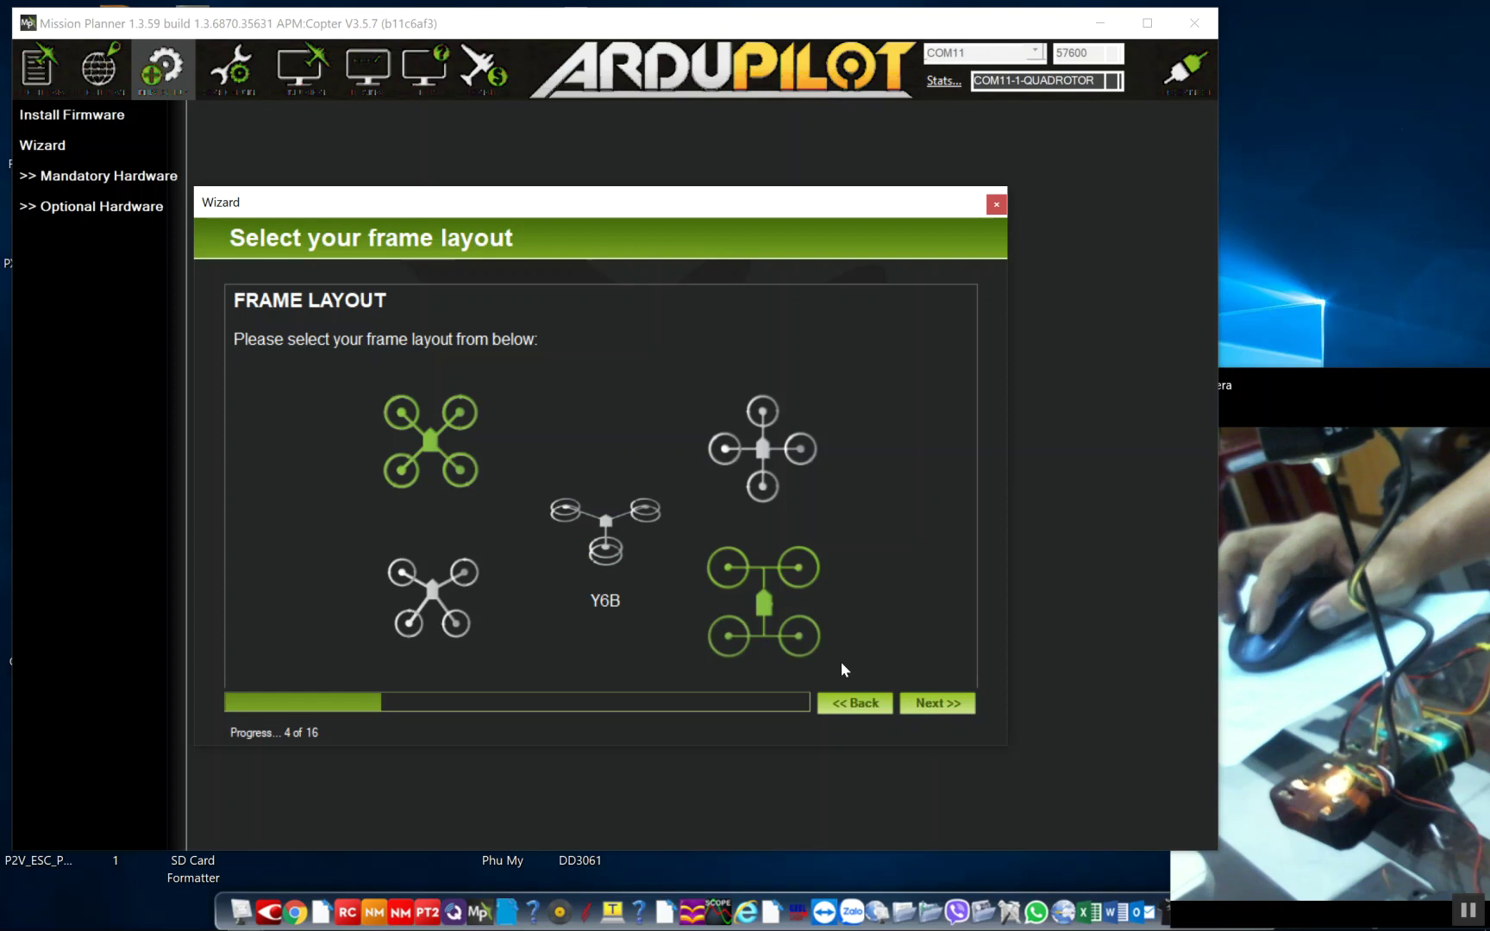
left_click(935, 707)
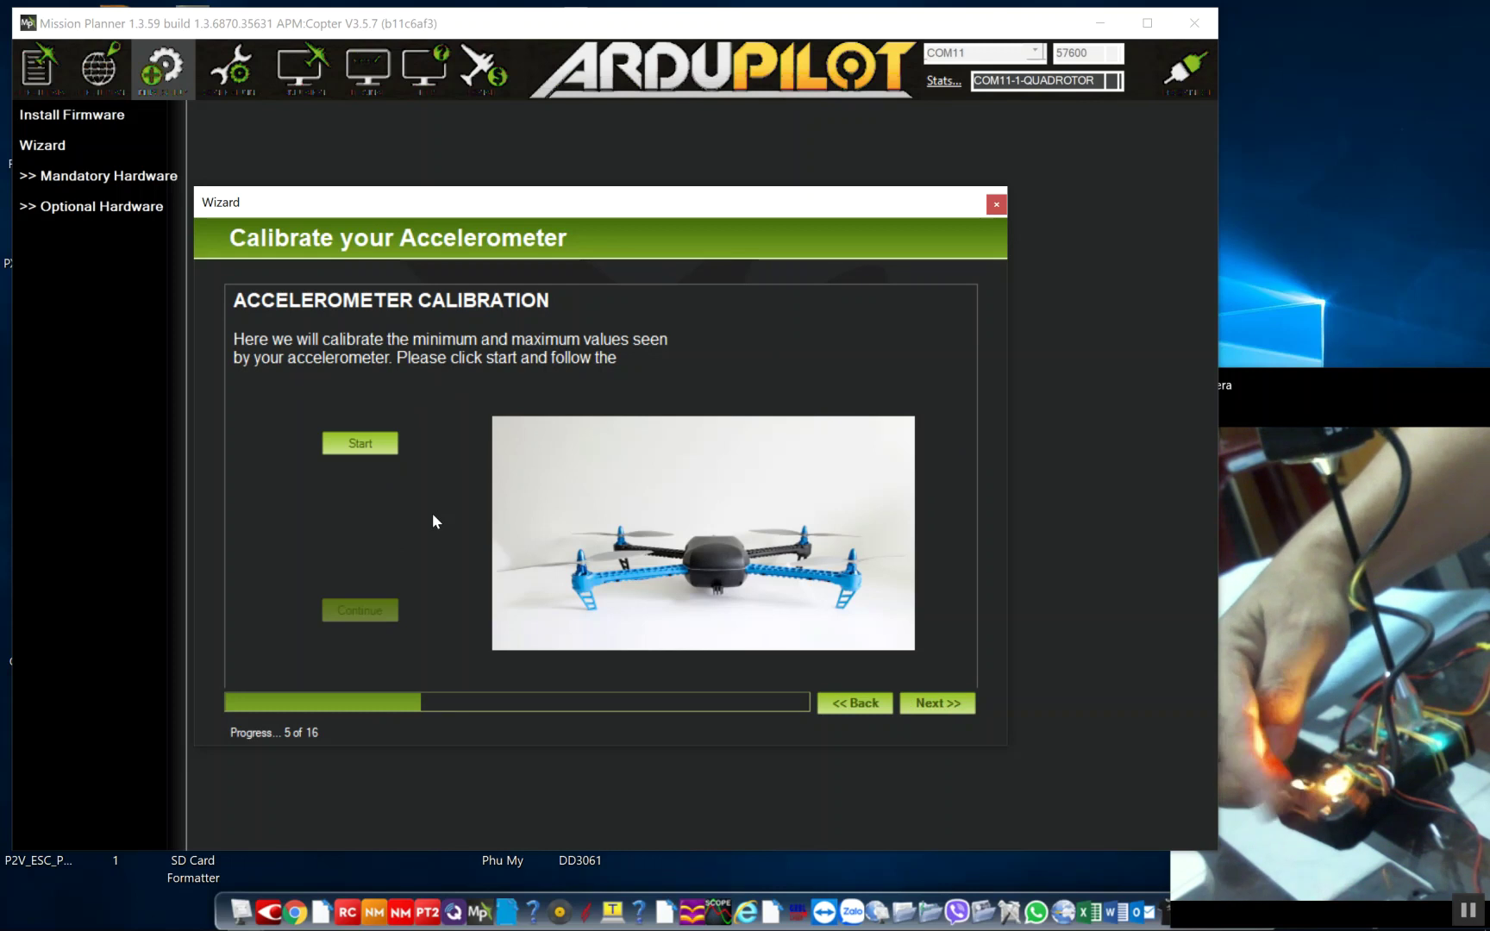
- Calibrate the accelerometer through the level, left, right, nose-down, nose-up and back positions, and continue to the compass page
left_click(369, 445)
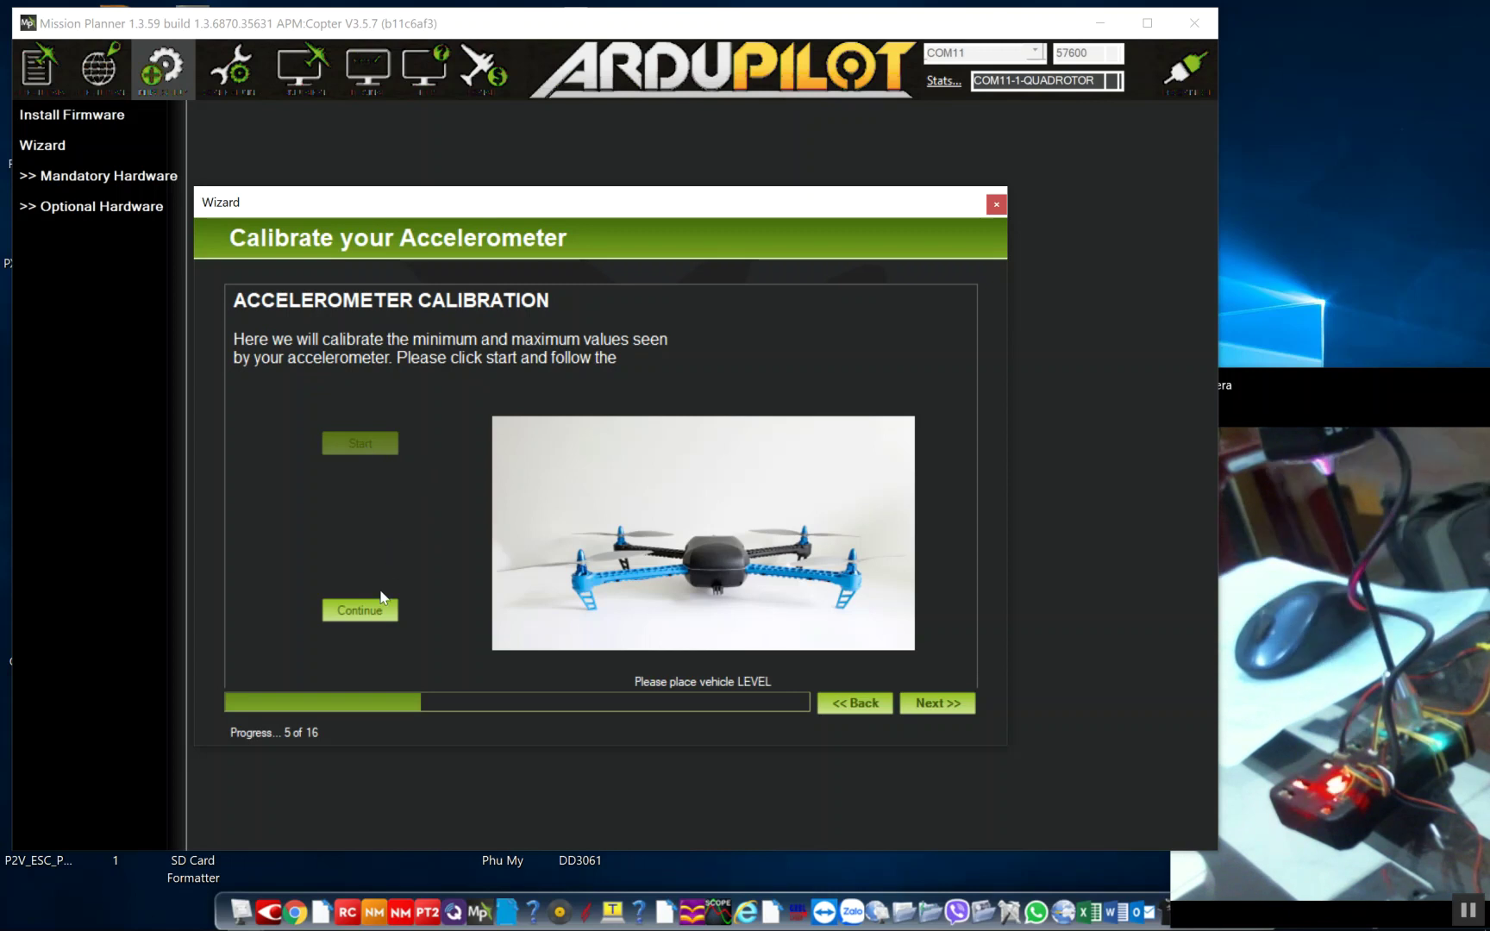
left_click(360, 610)
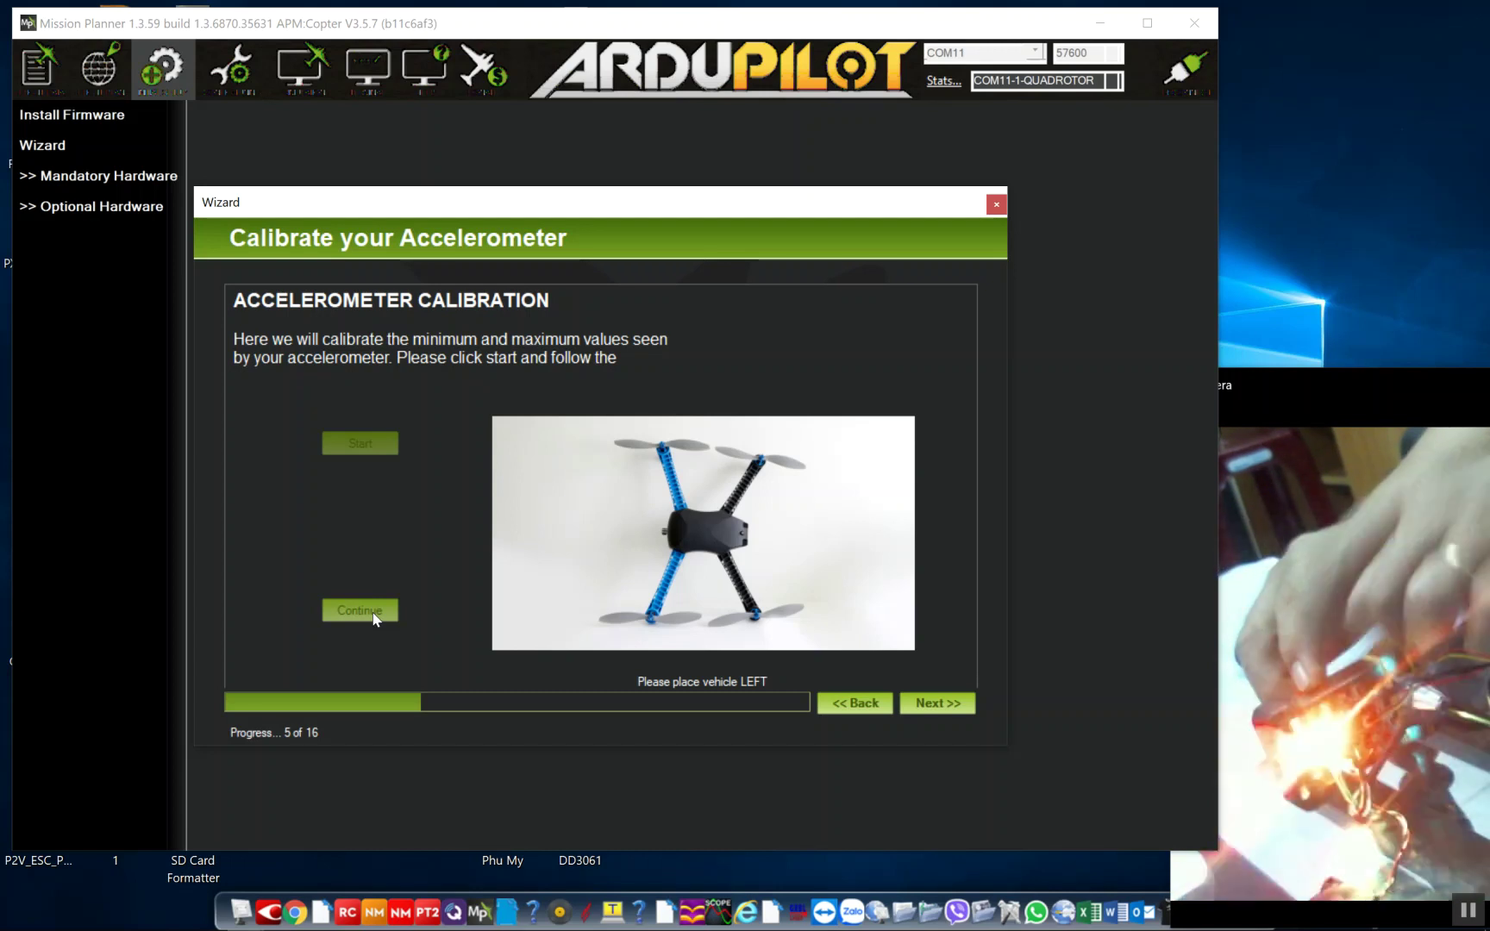
left_click(374, 617)
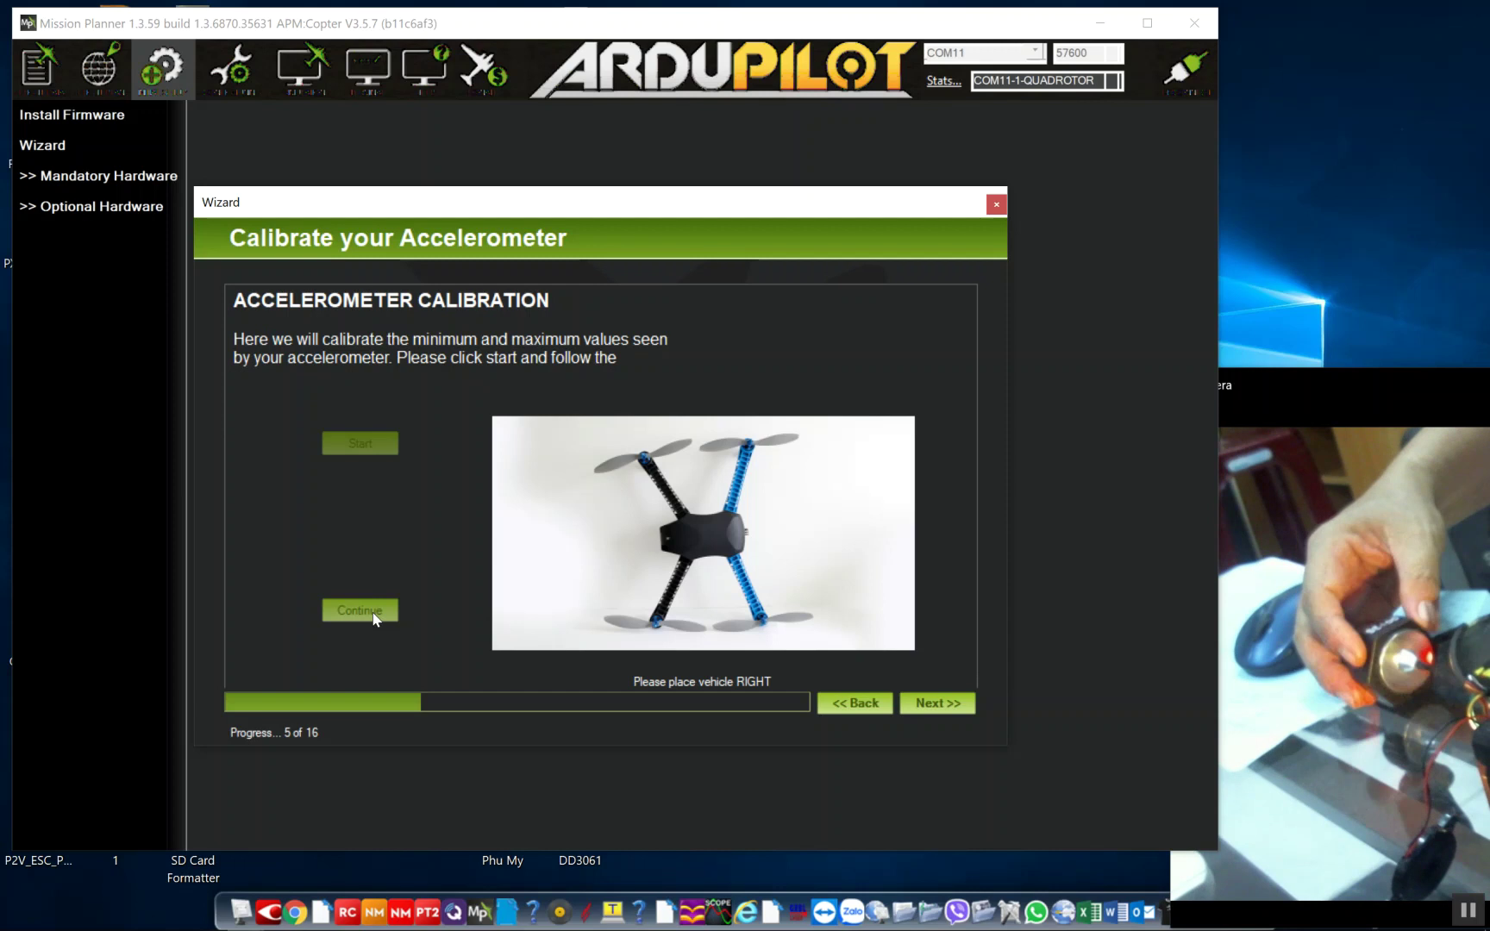
left_click(374, 614)
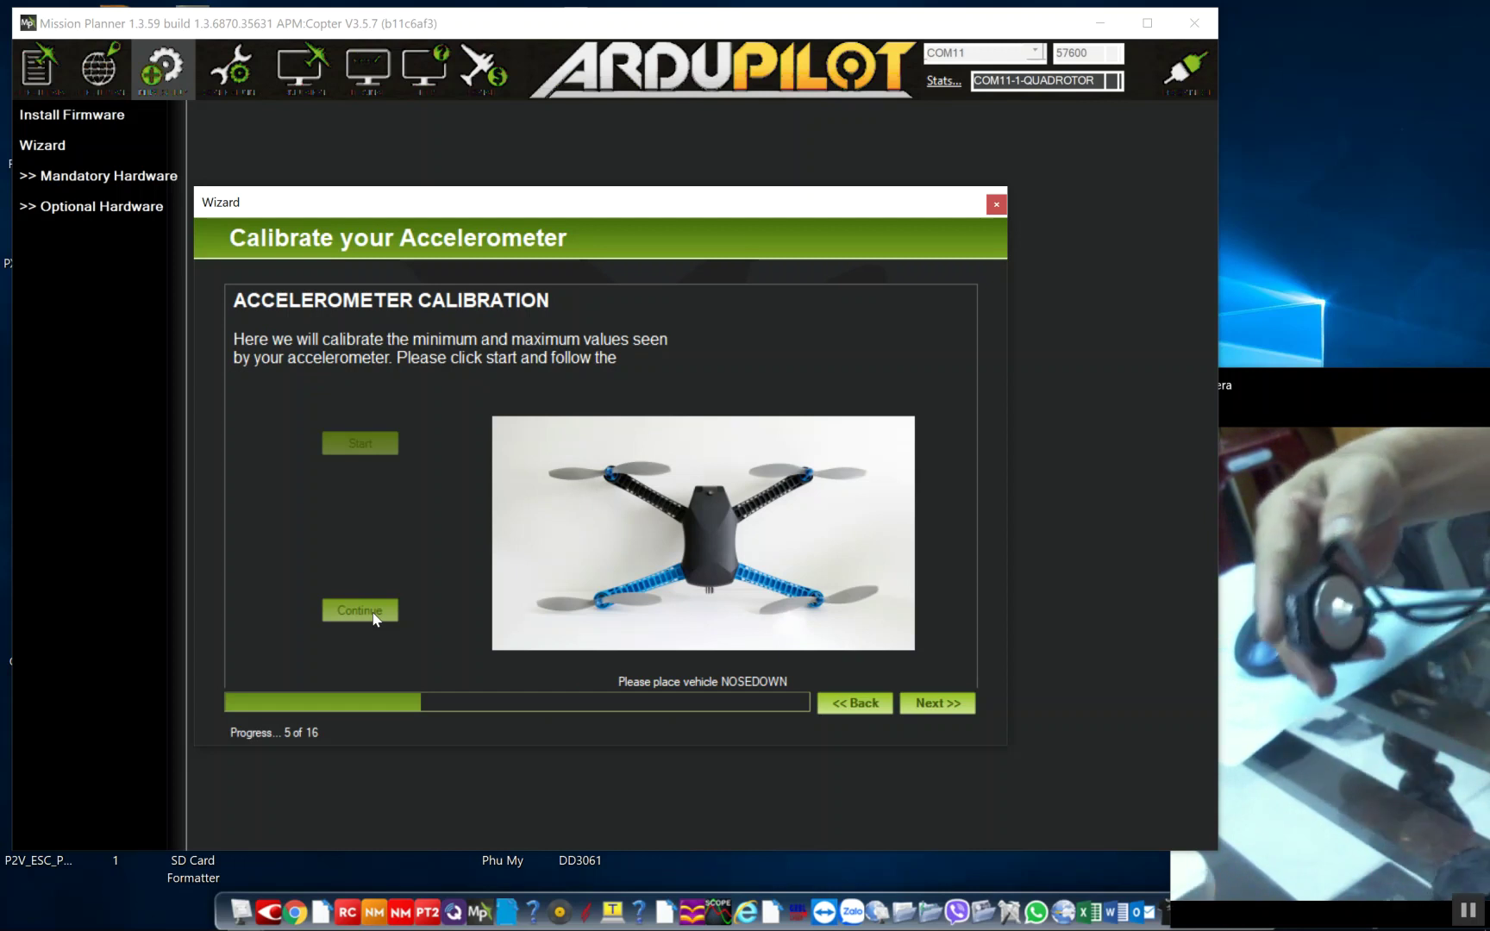
left_click(373, 614)
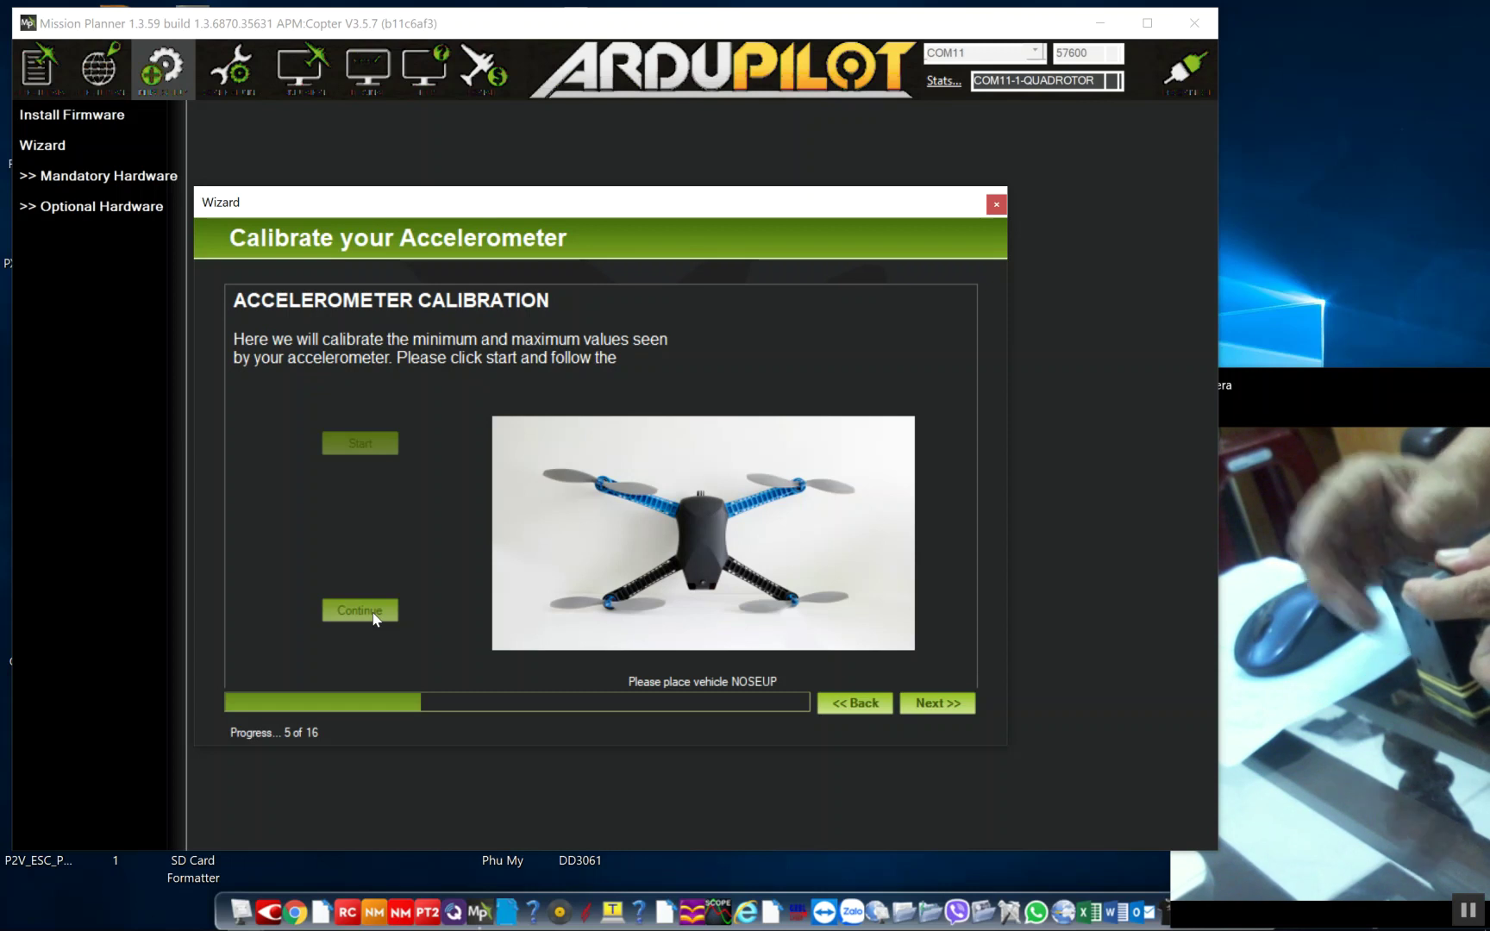
left_click(375, 619)
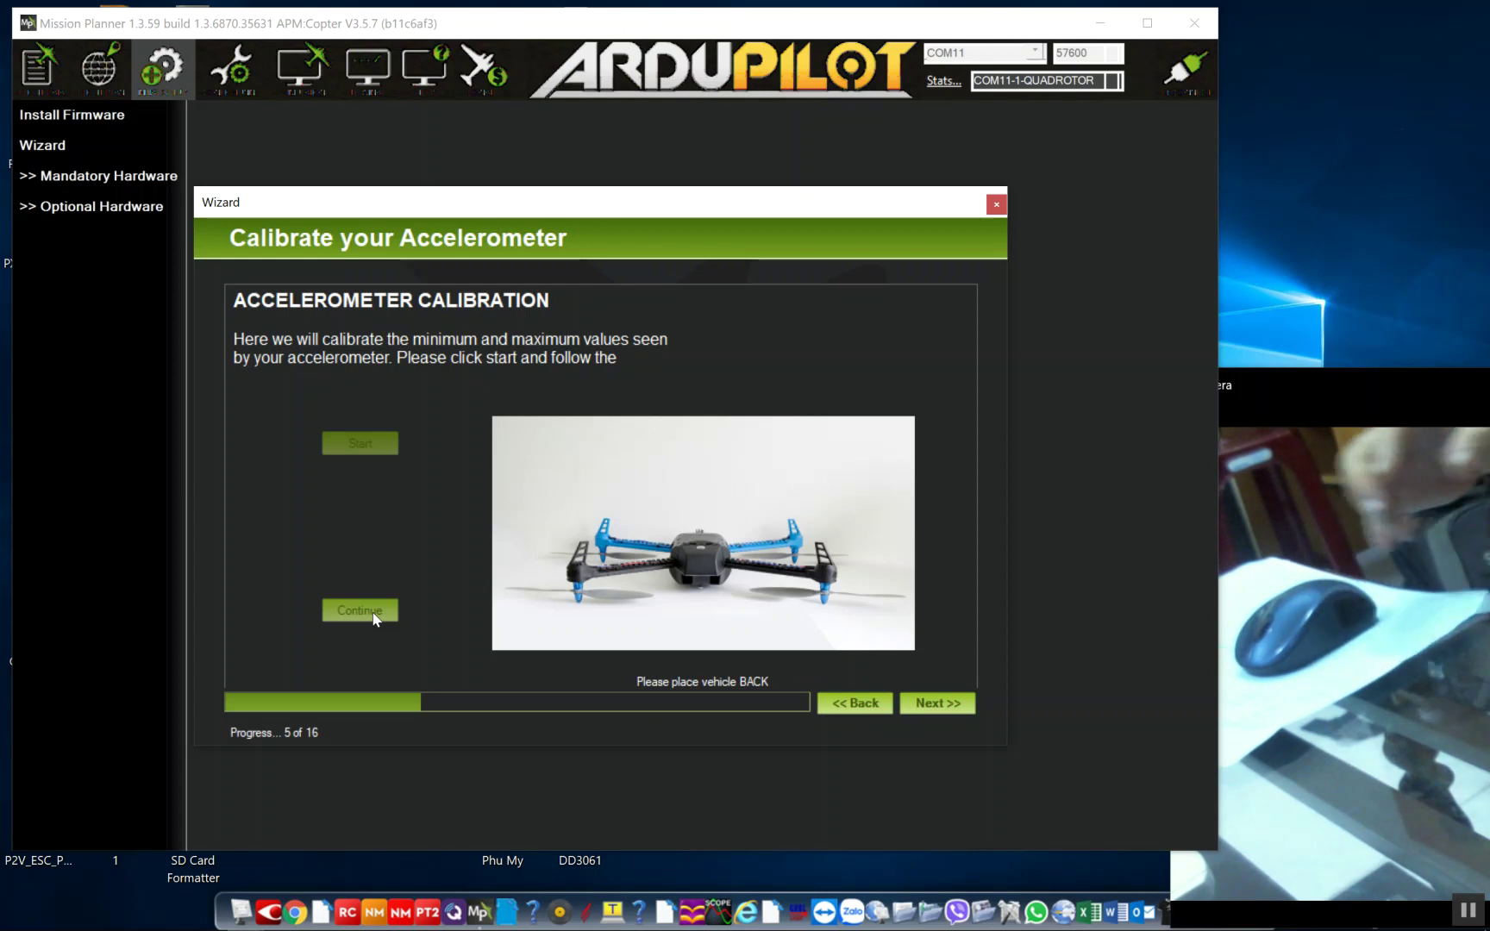
left_click(375, 618)
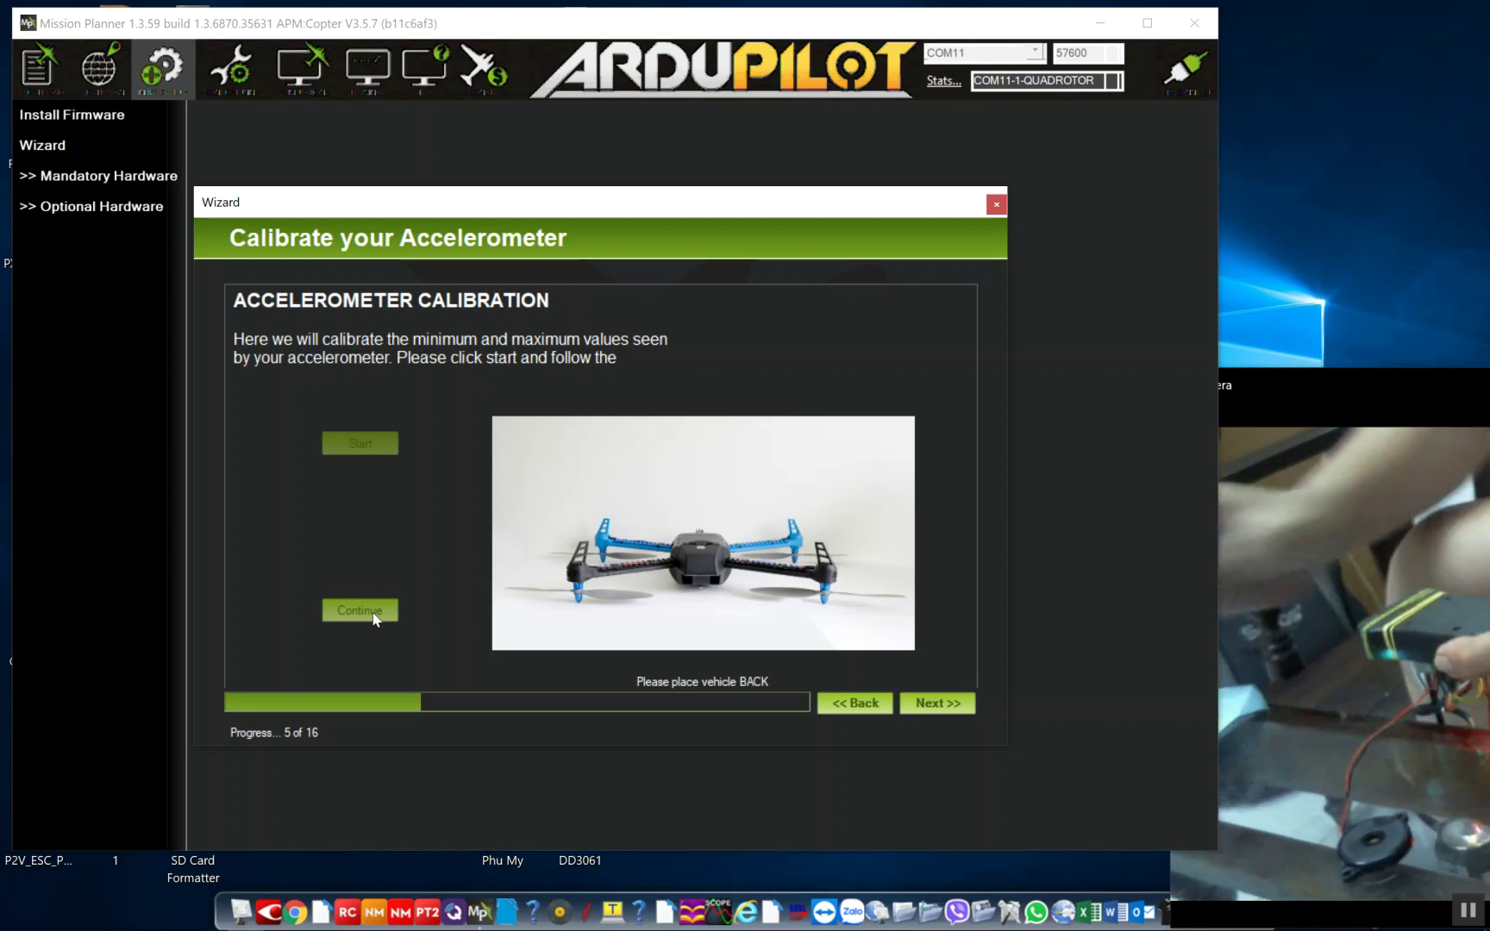
left_click(373, 612)
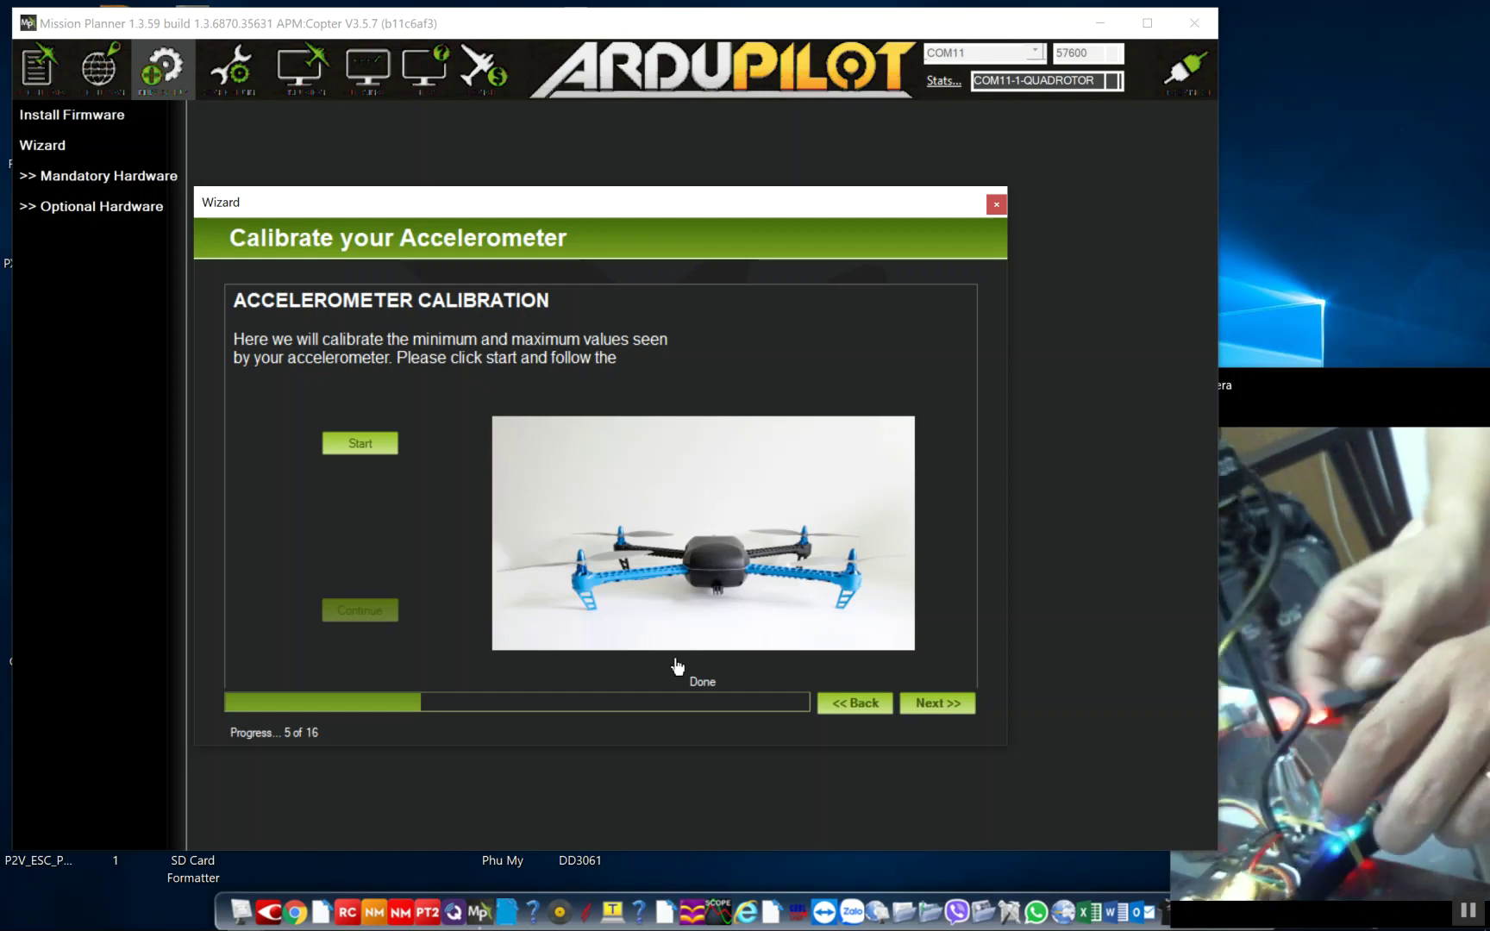
left_click(923, 706)
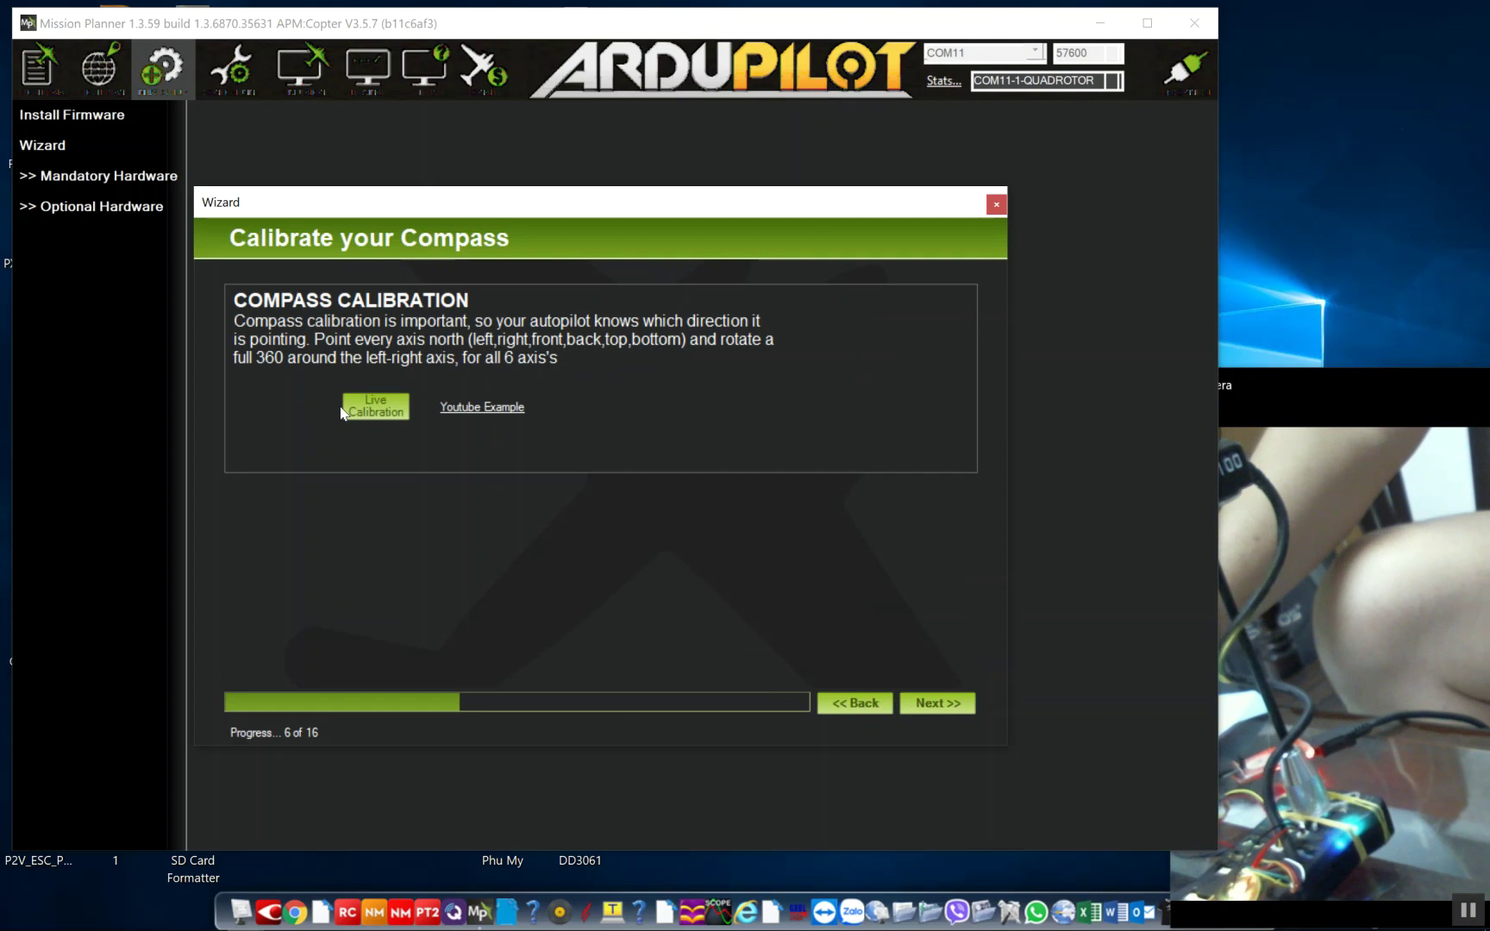
- Run the live compass calibration, accept the new offsets and continue to the battery monitor page
left_click(371, 417)
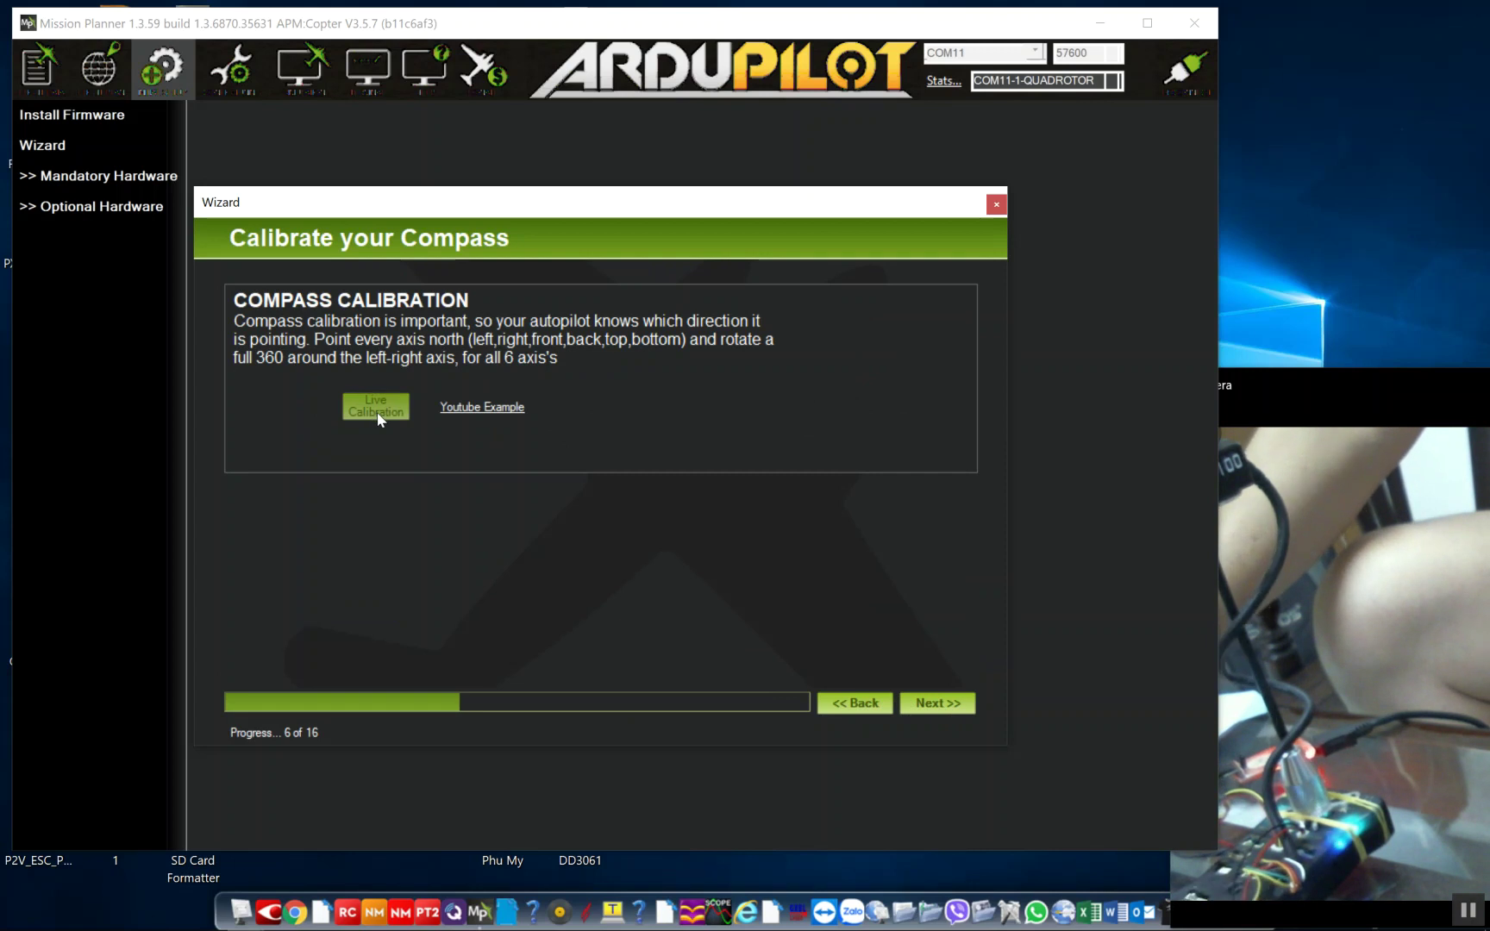
left_click_drag(1327, 388, 1385, 349)
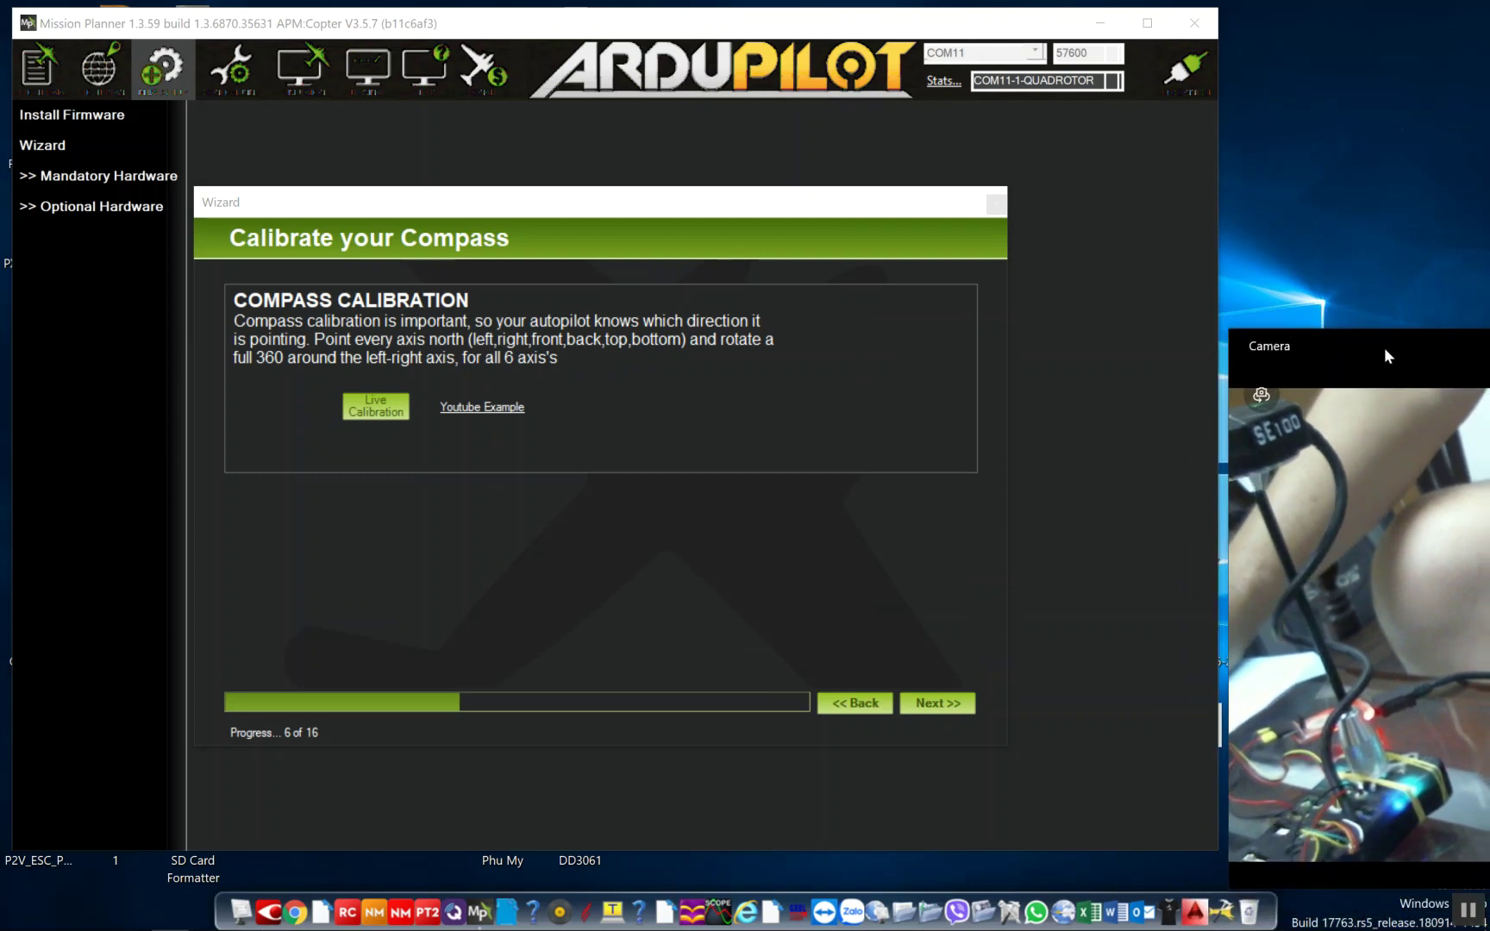
left_click(380, 410)
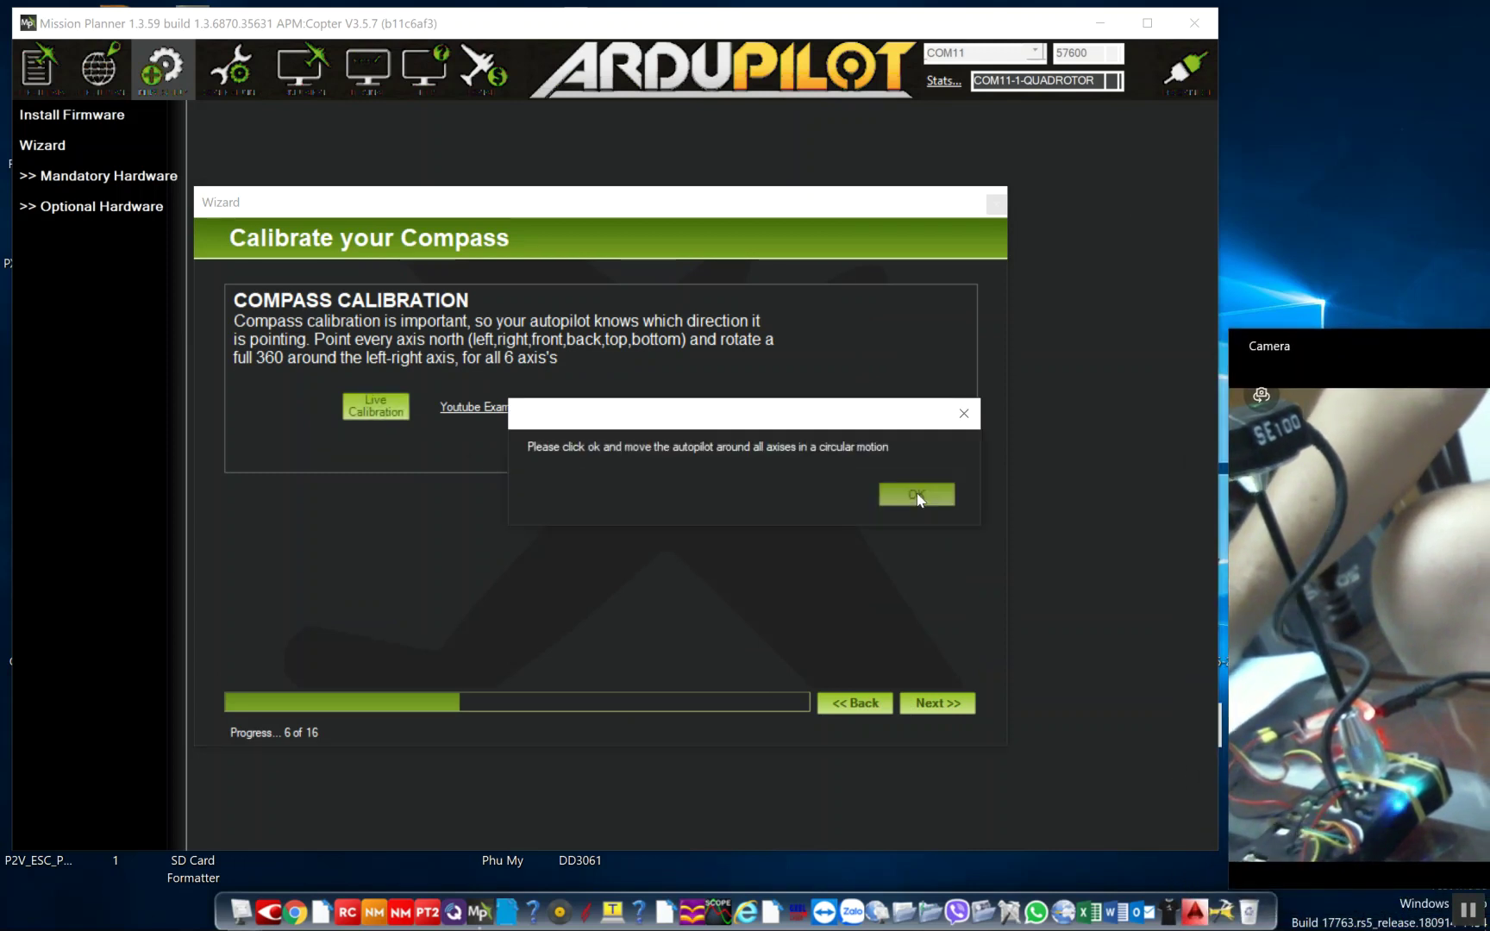
left_click(917, 495)
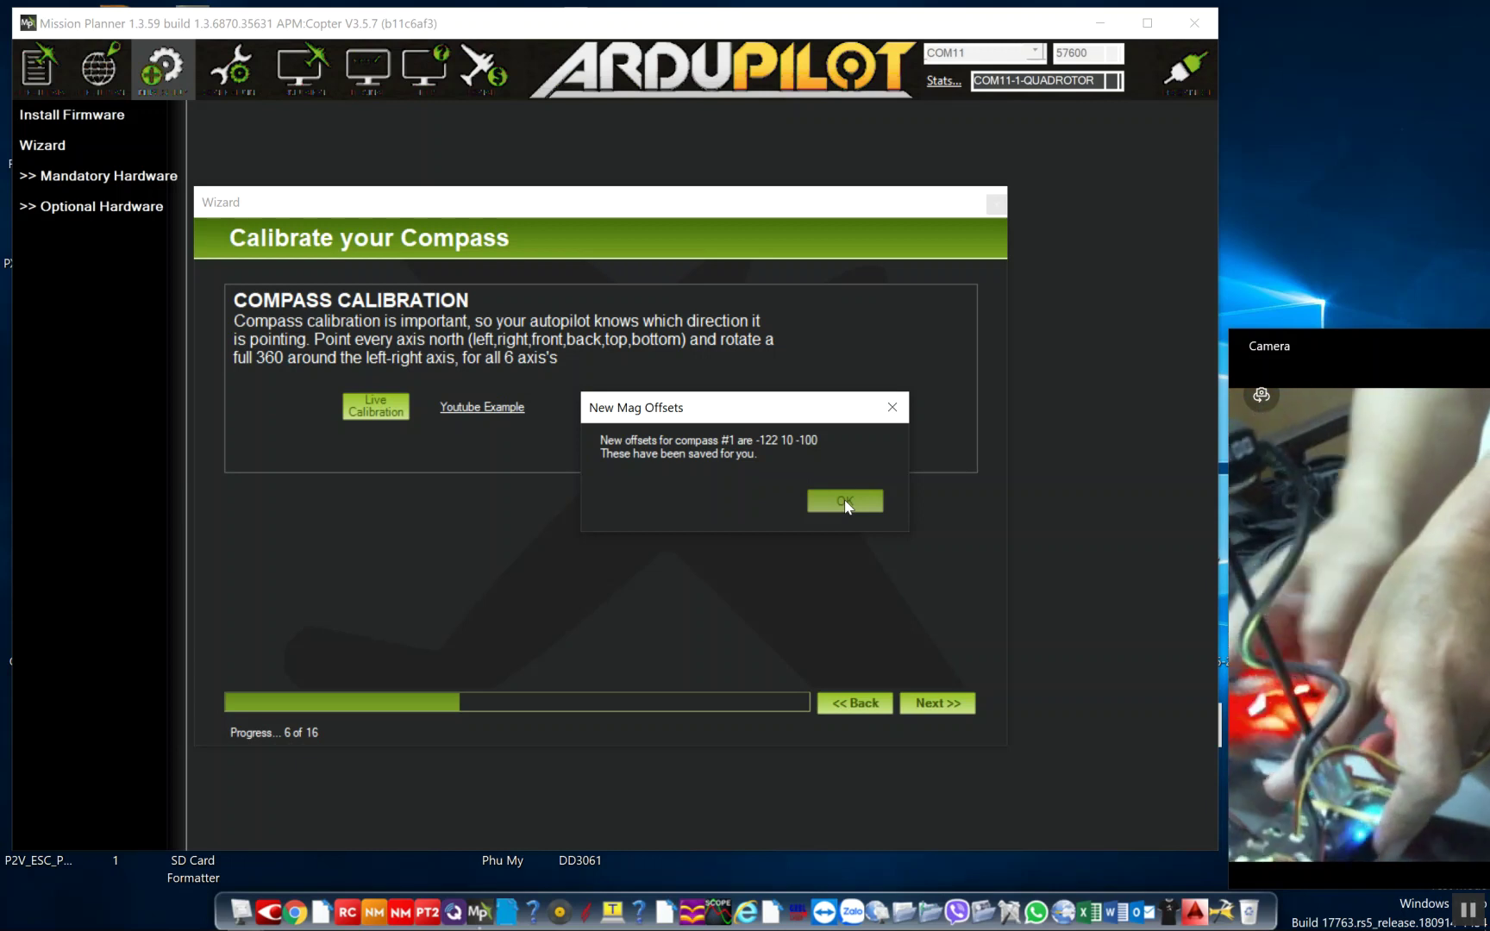
left_click(844, 505)
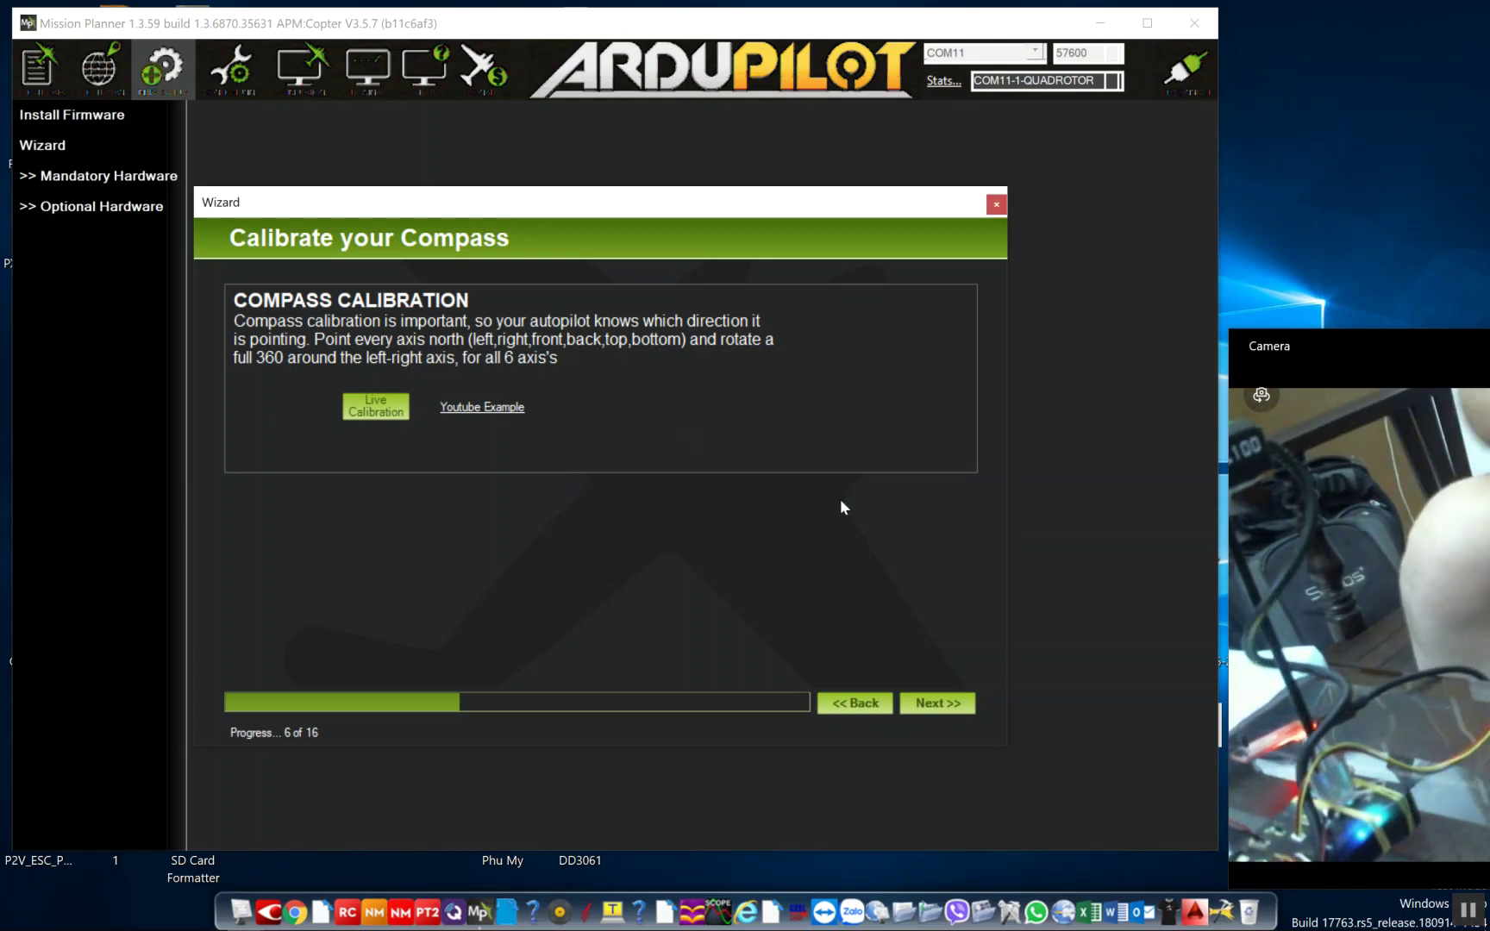
left_click(837, 503)
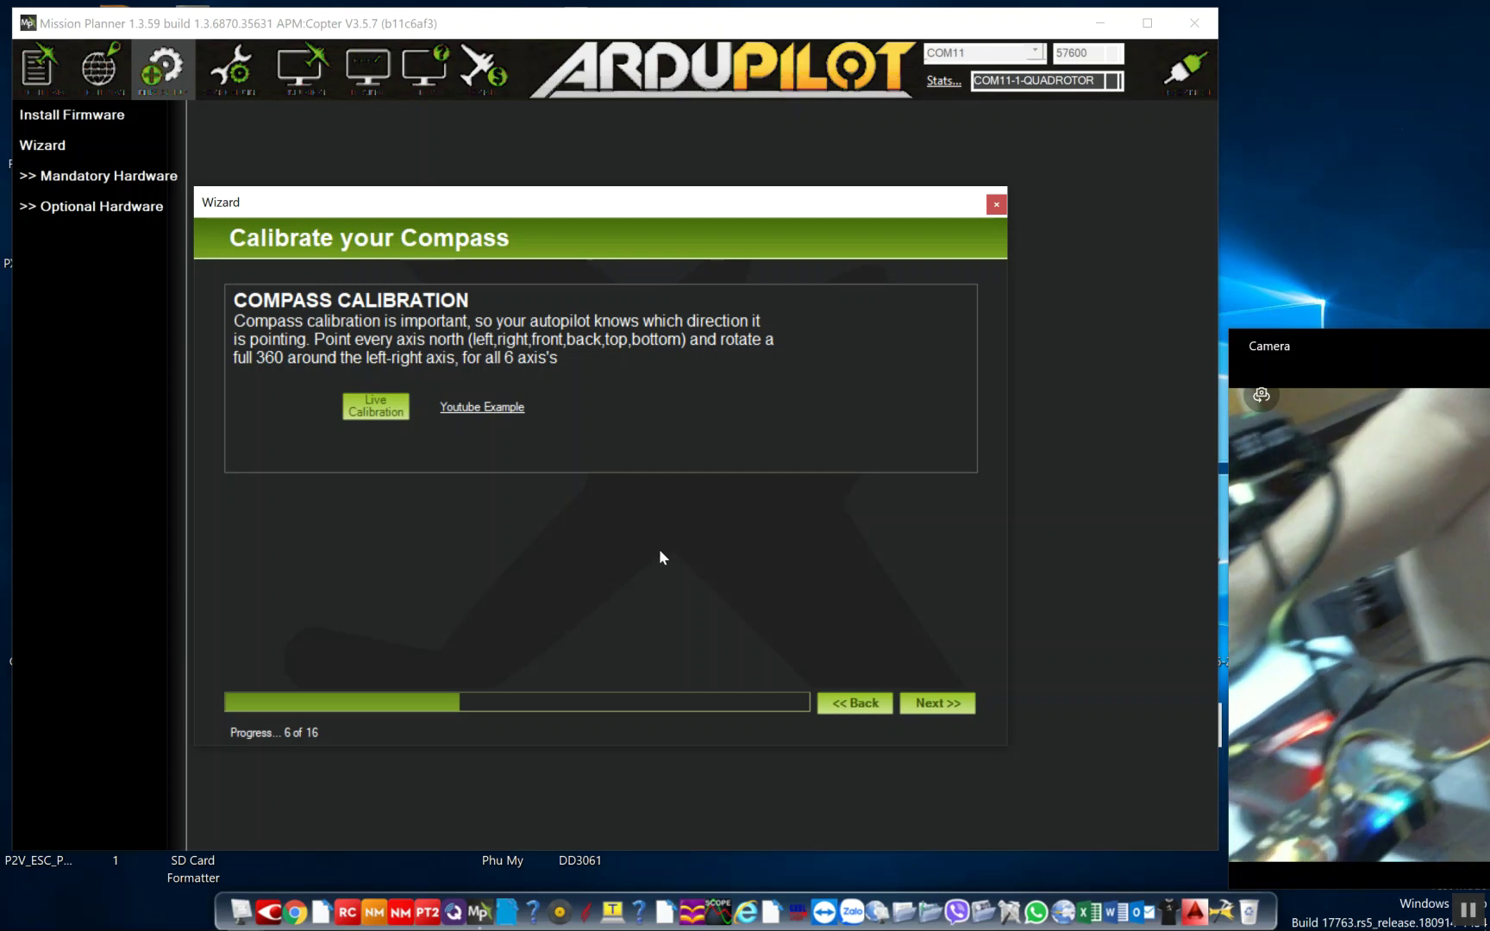
left_click(930, 715)
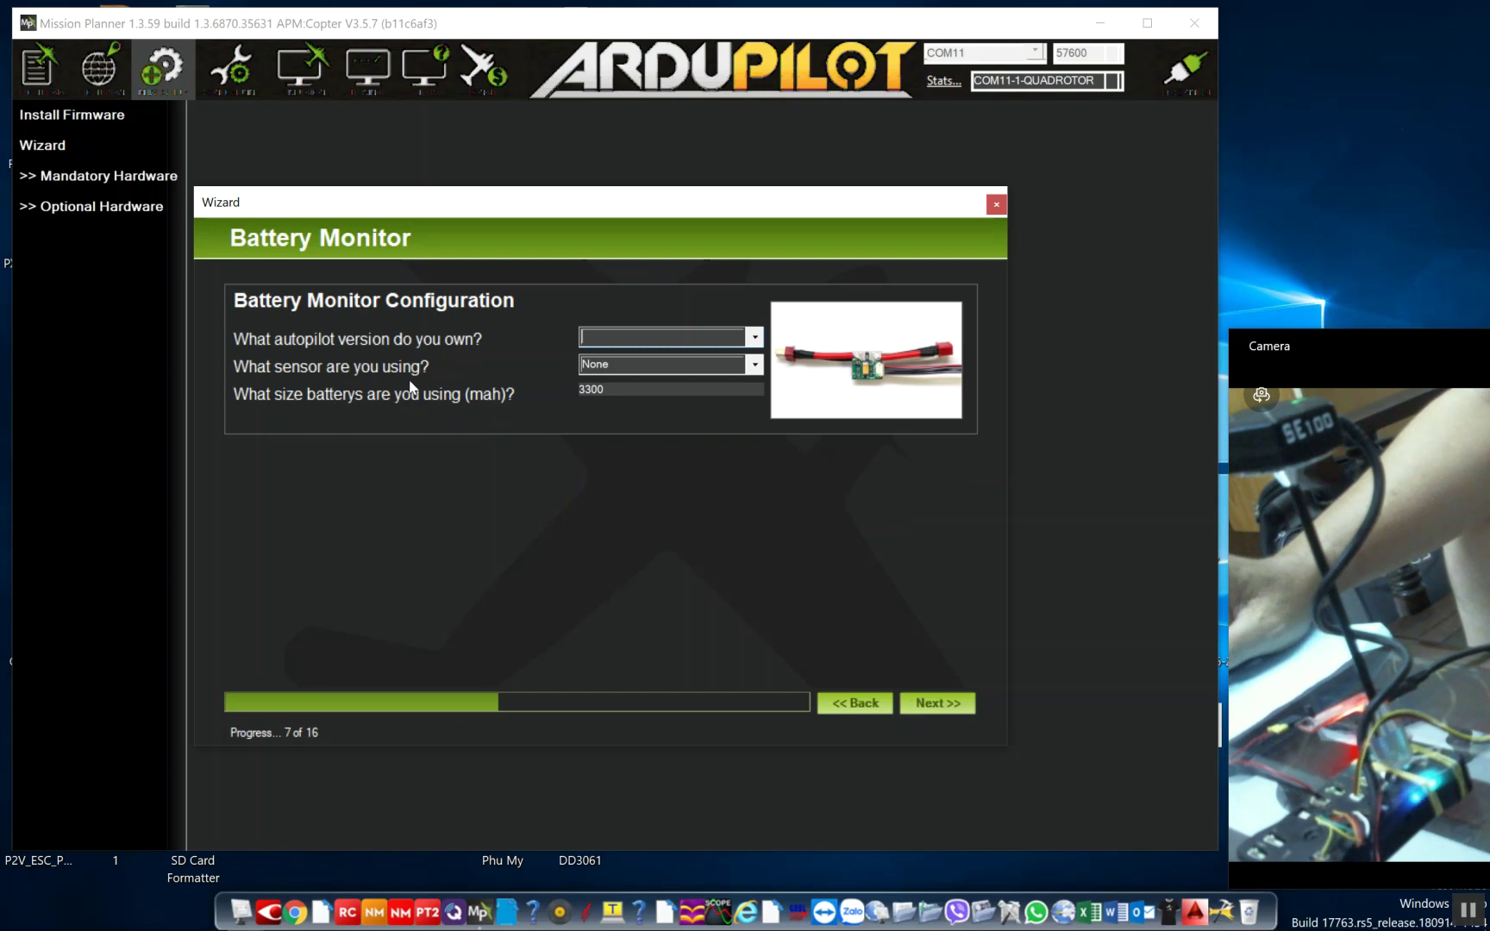
- Configure the battery monitor with PixHawk autopilot, 3DR Power Module sensor and 5300 mAh battery size, and continue to the optional items page
left_click(755, 337)
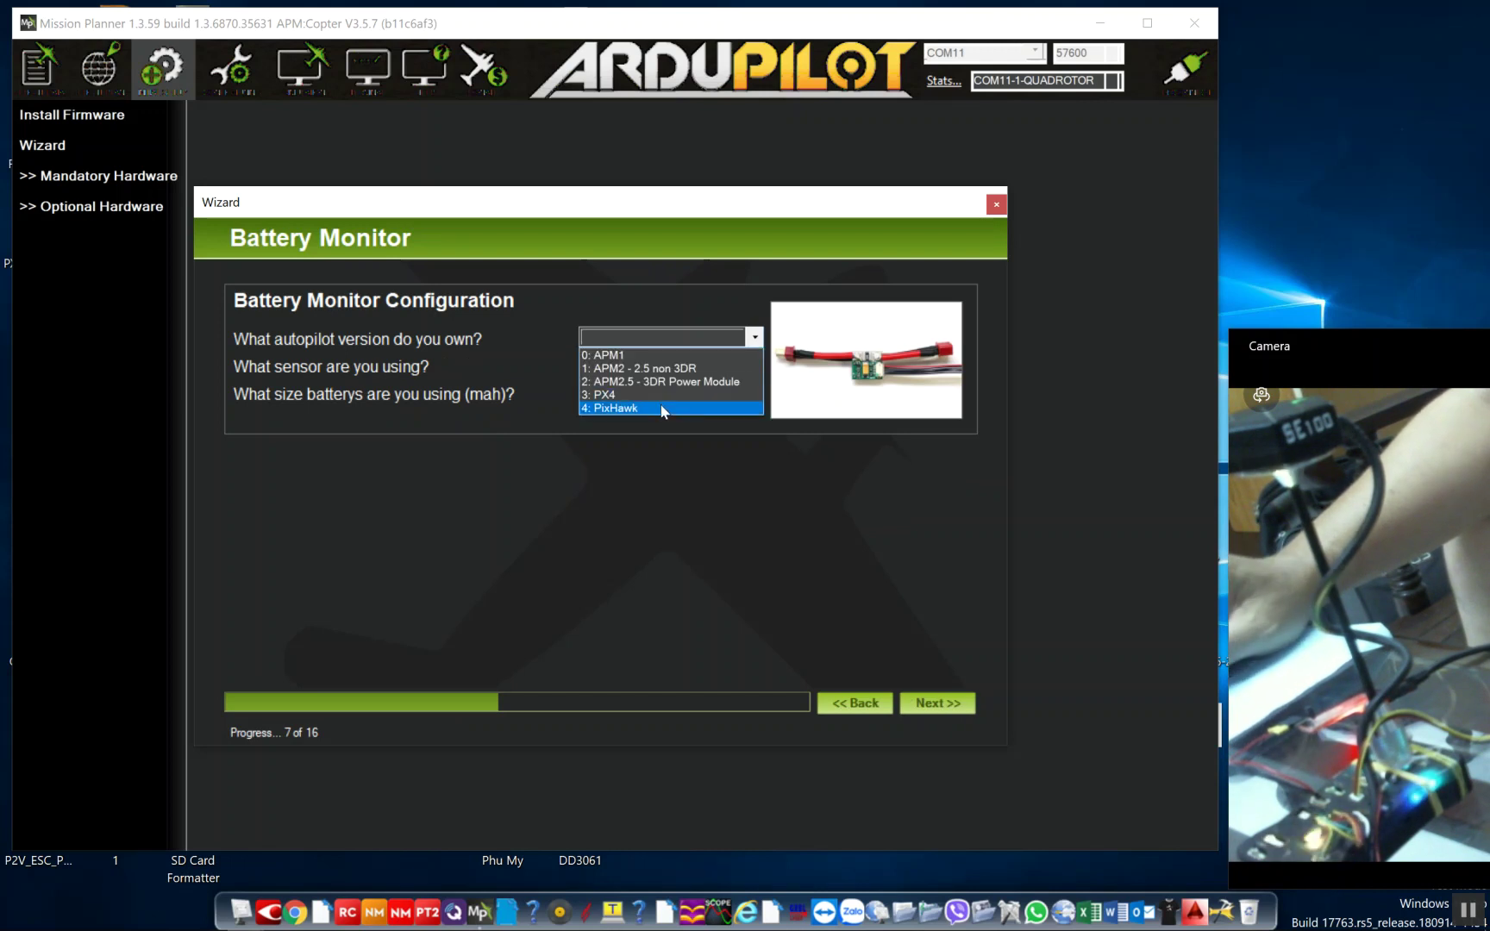
left_click(658, 407)
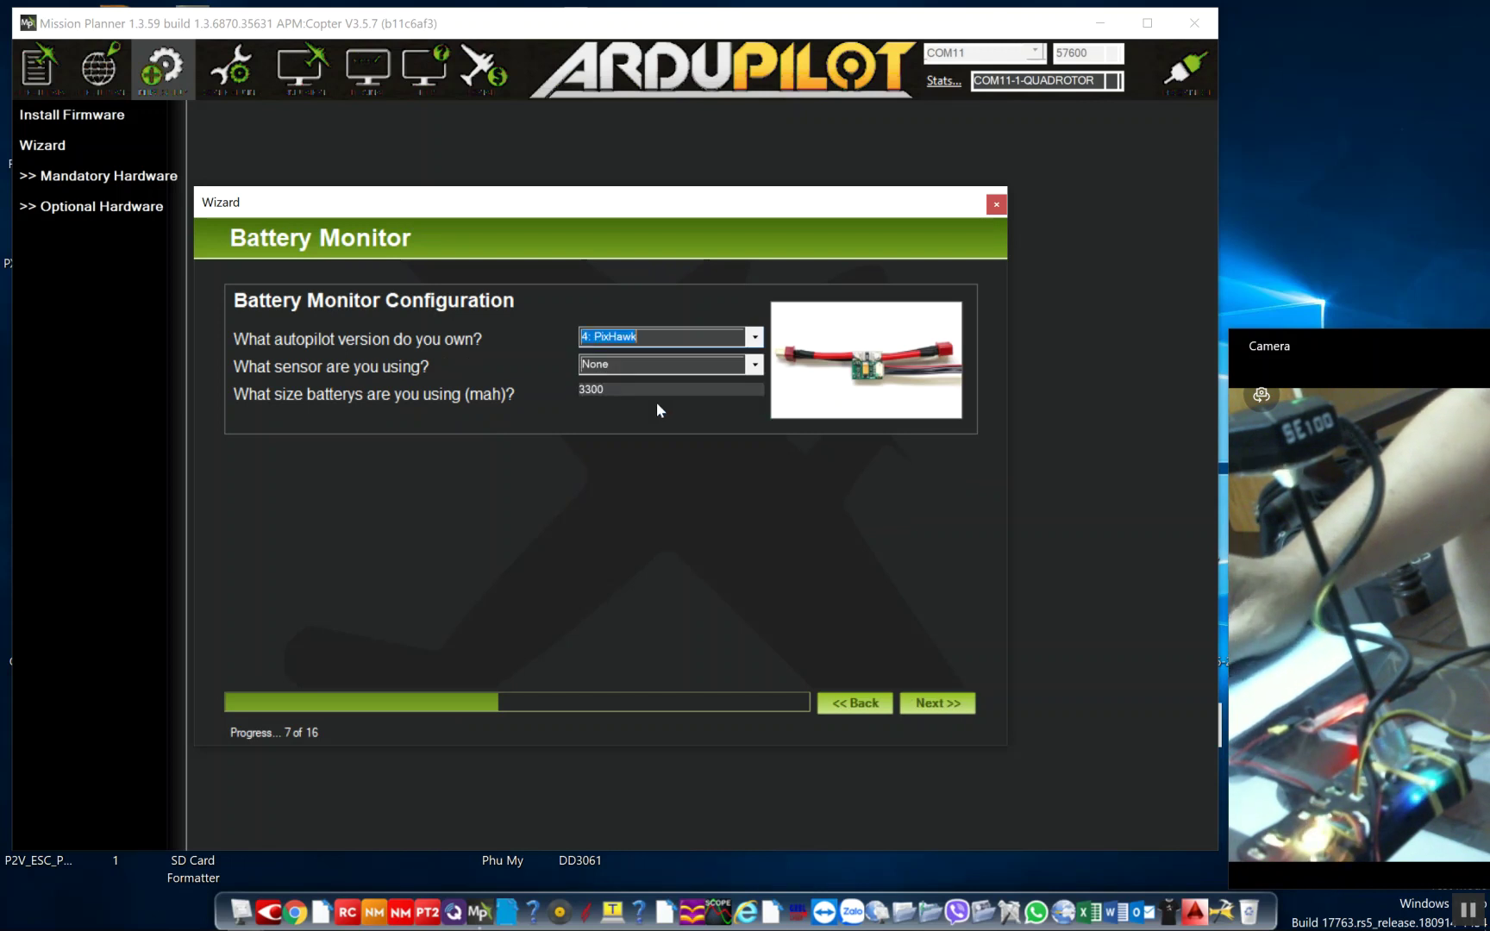
left_click(752, 366)
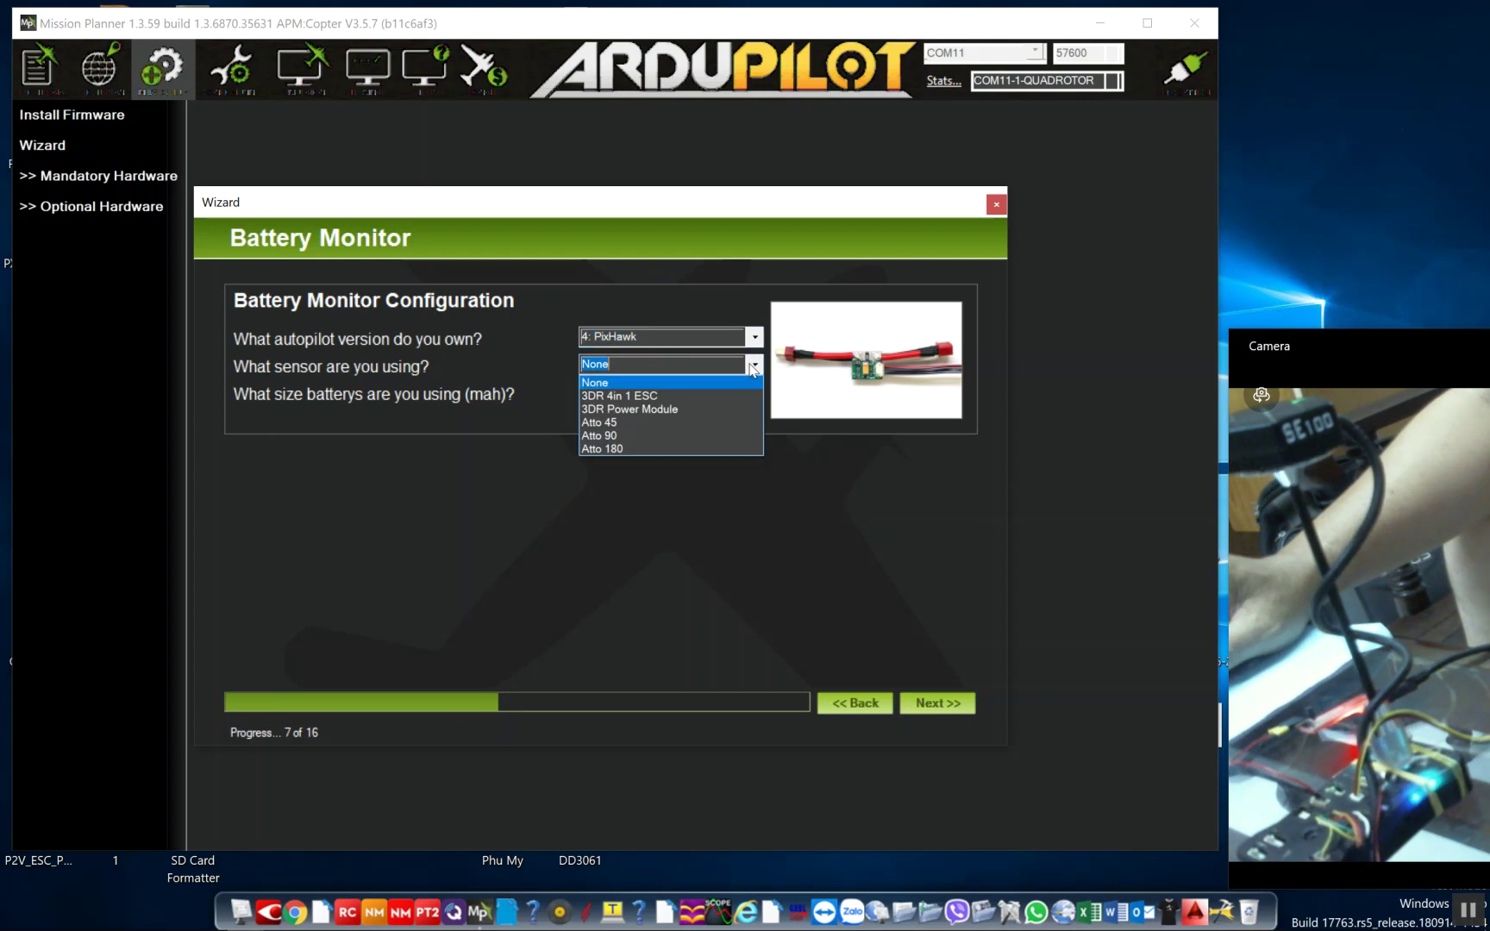
left_click(684, 406)
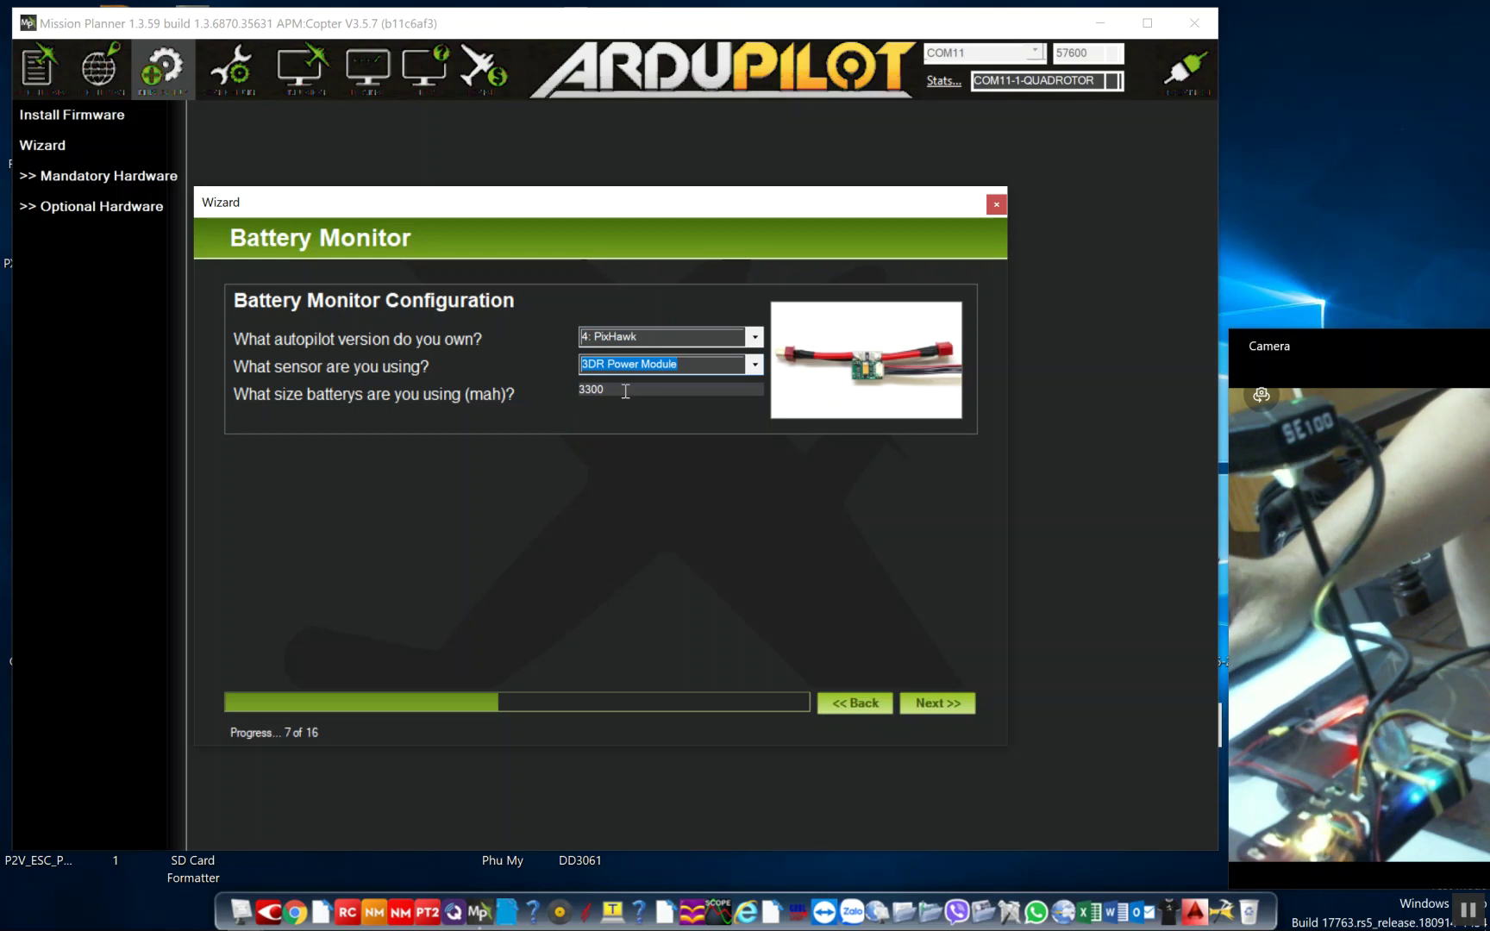
left_click_drag(625, 391, 560, 392)
type("530")
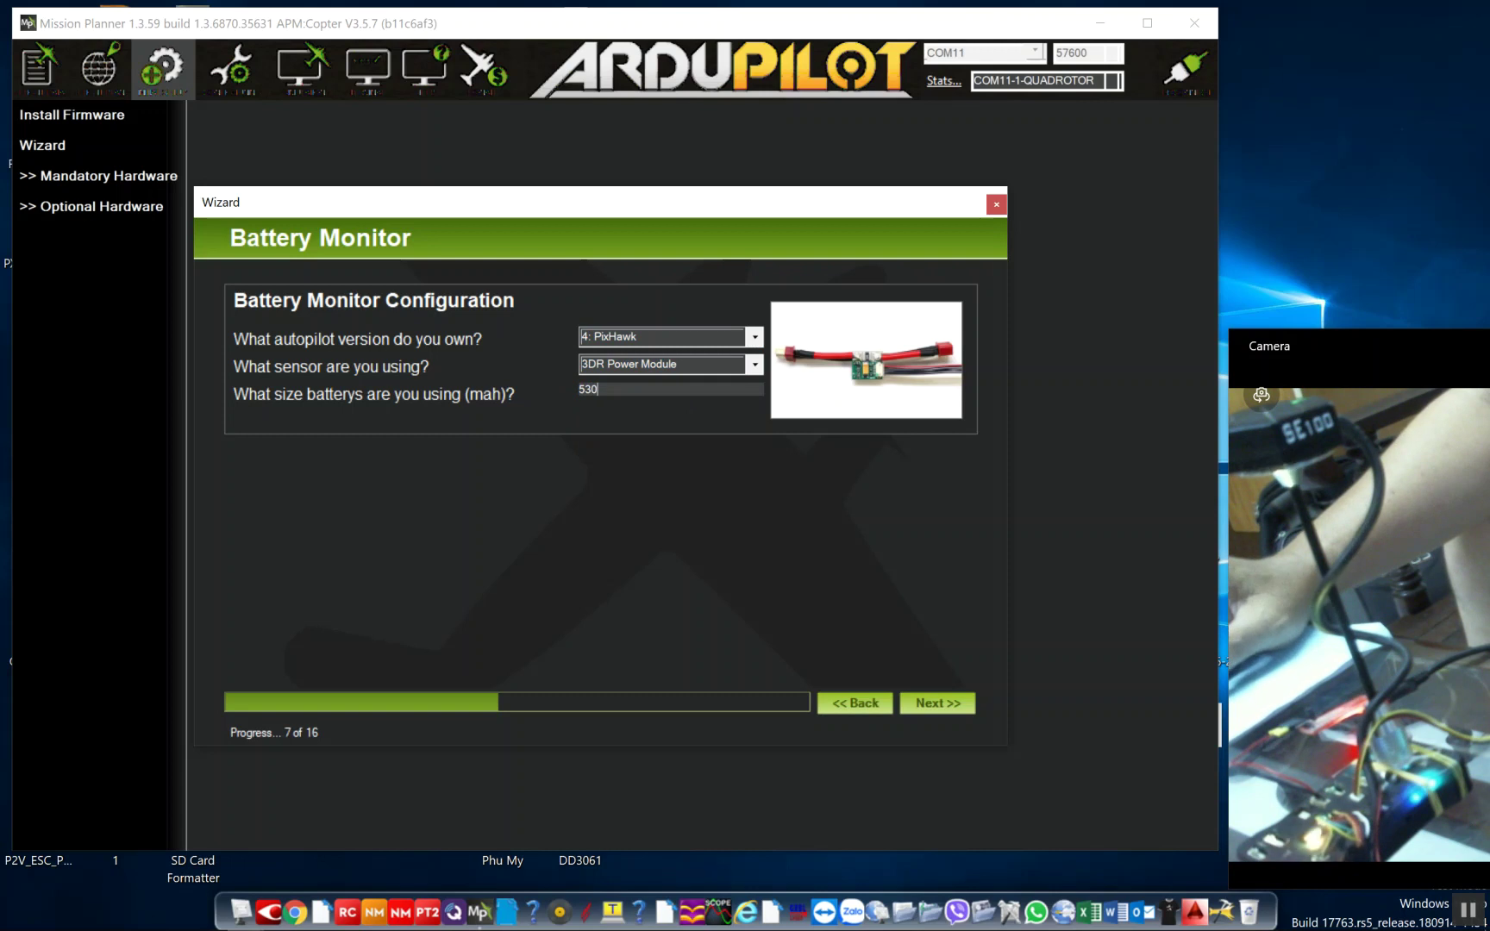
type("0")
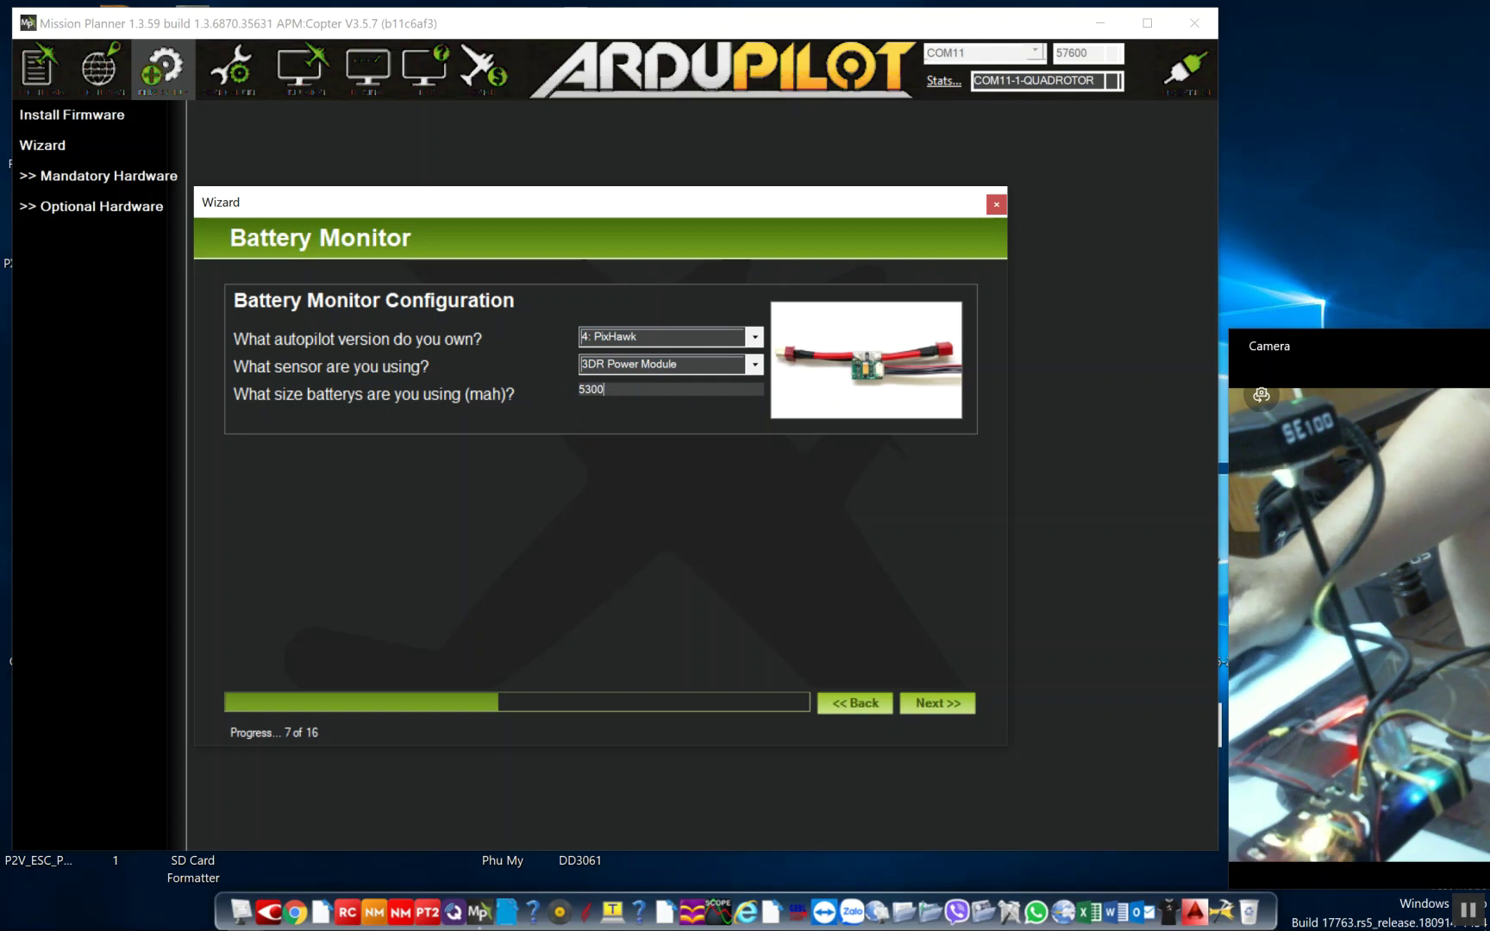
left_click(940, 704)
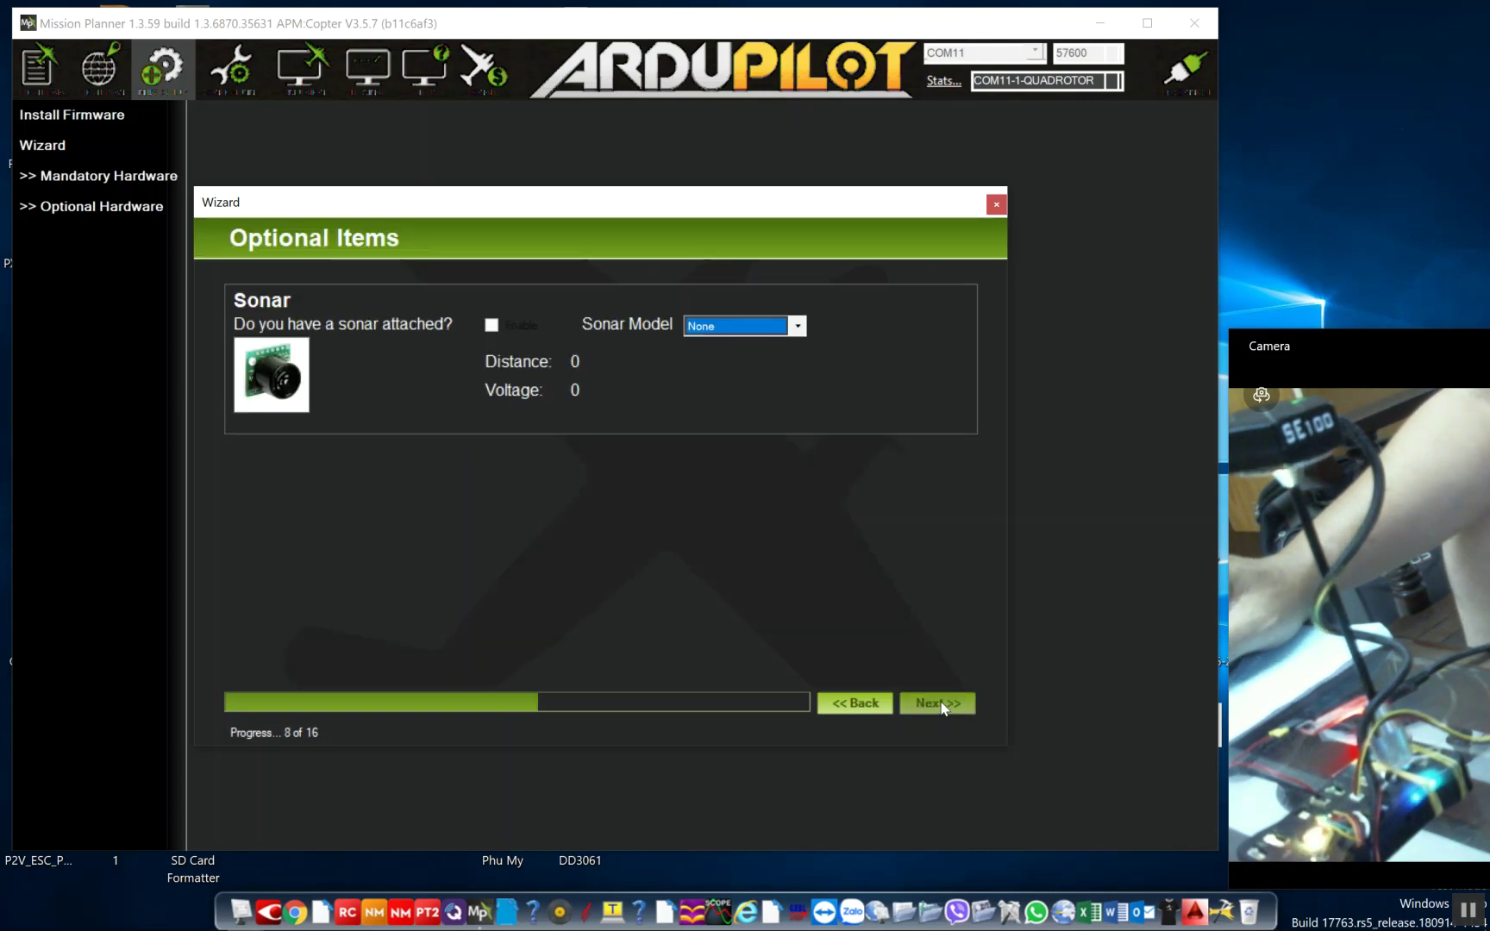
- Skip the sonar, radio calibration, flight mode, verification and failsafe pages unchanged to finish the wizard, and disconnect from the autopilot
left_click(940, 703)
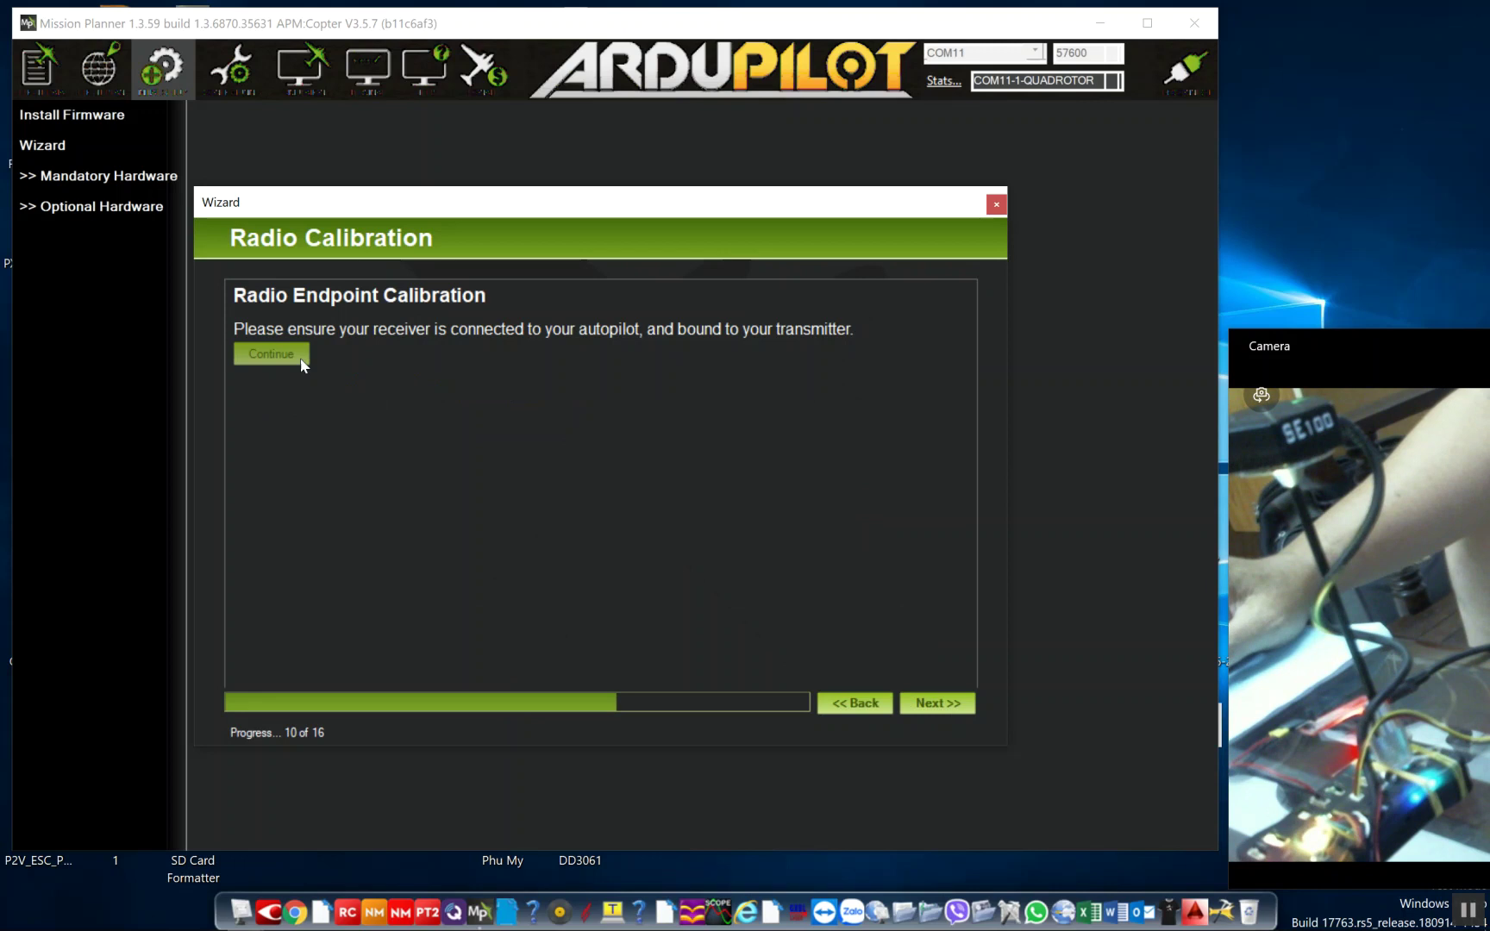
left_click(941, 706)
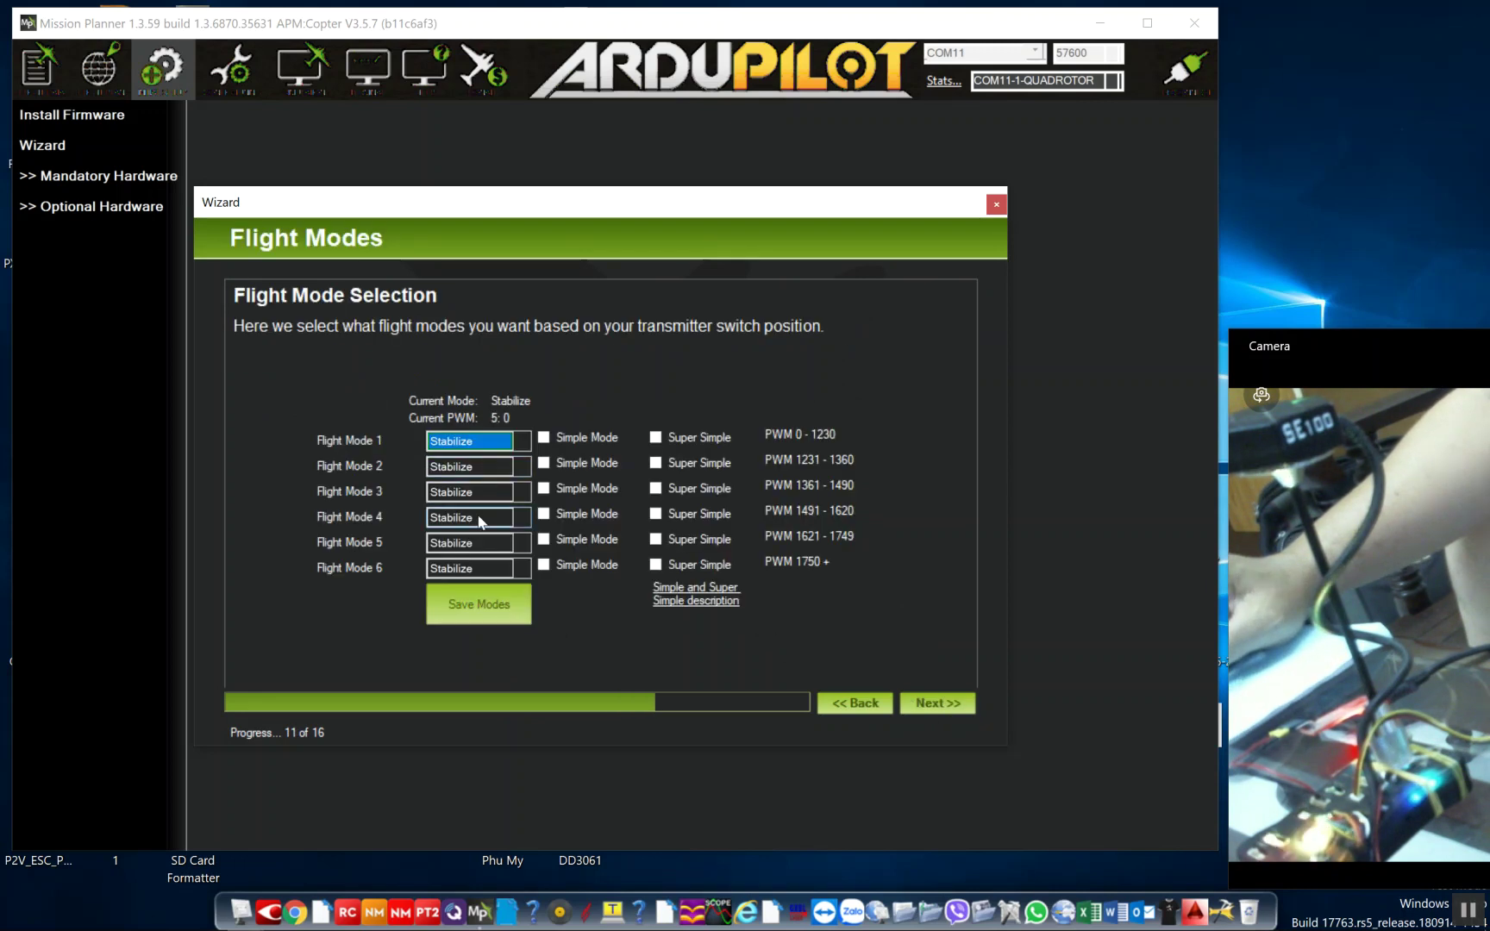
left_click(931, 704)
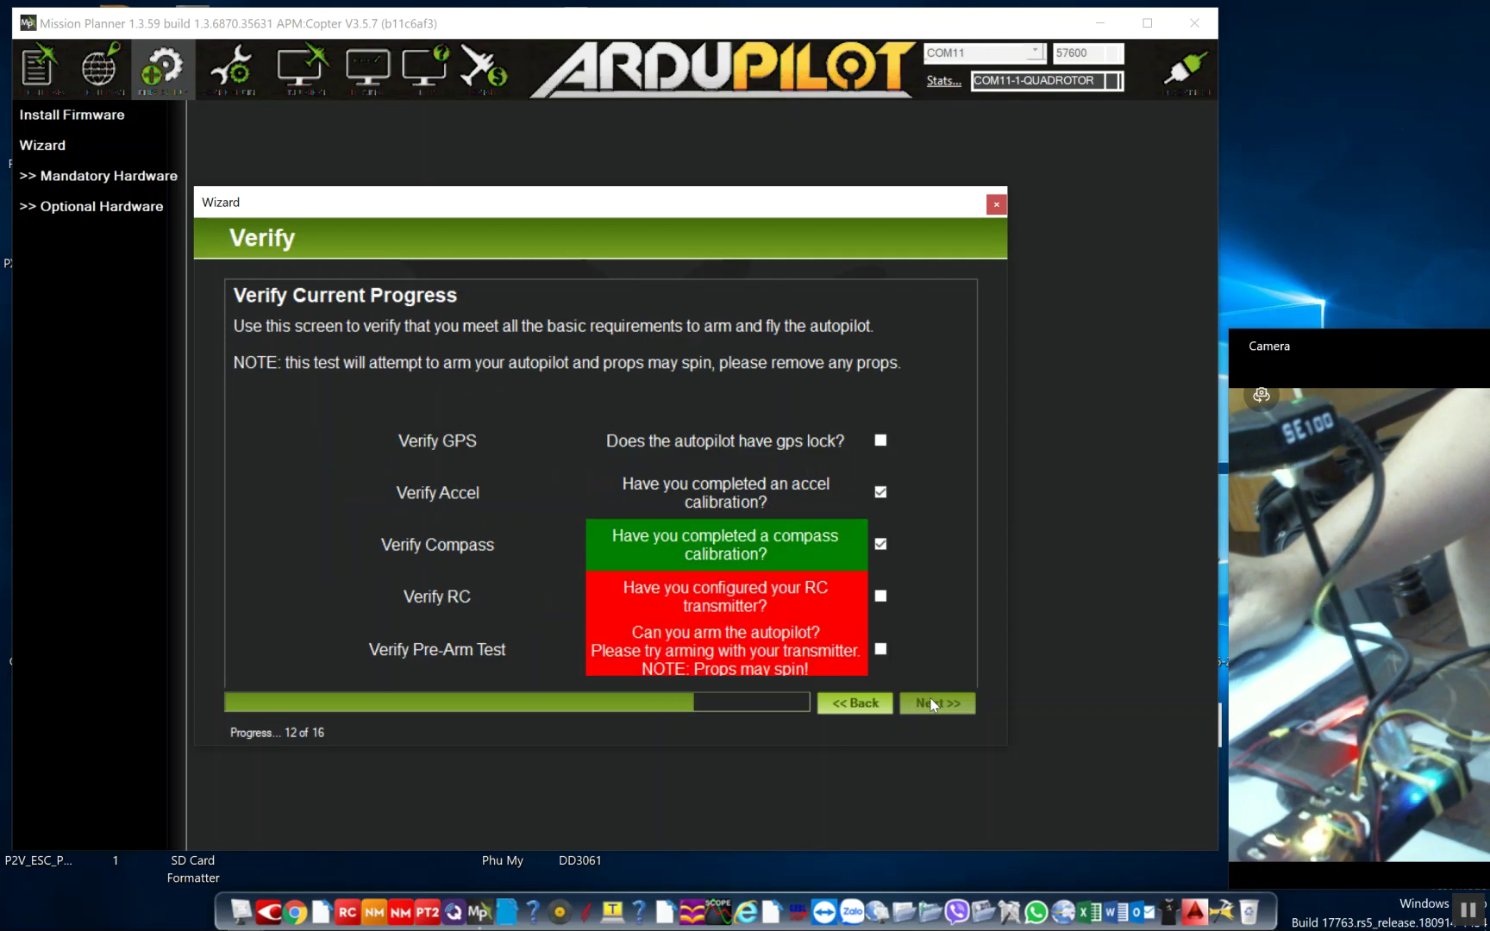
left_click(940, 706)
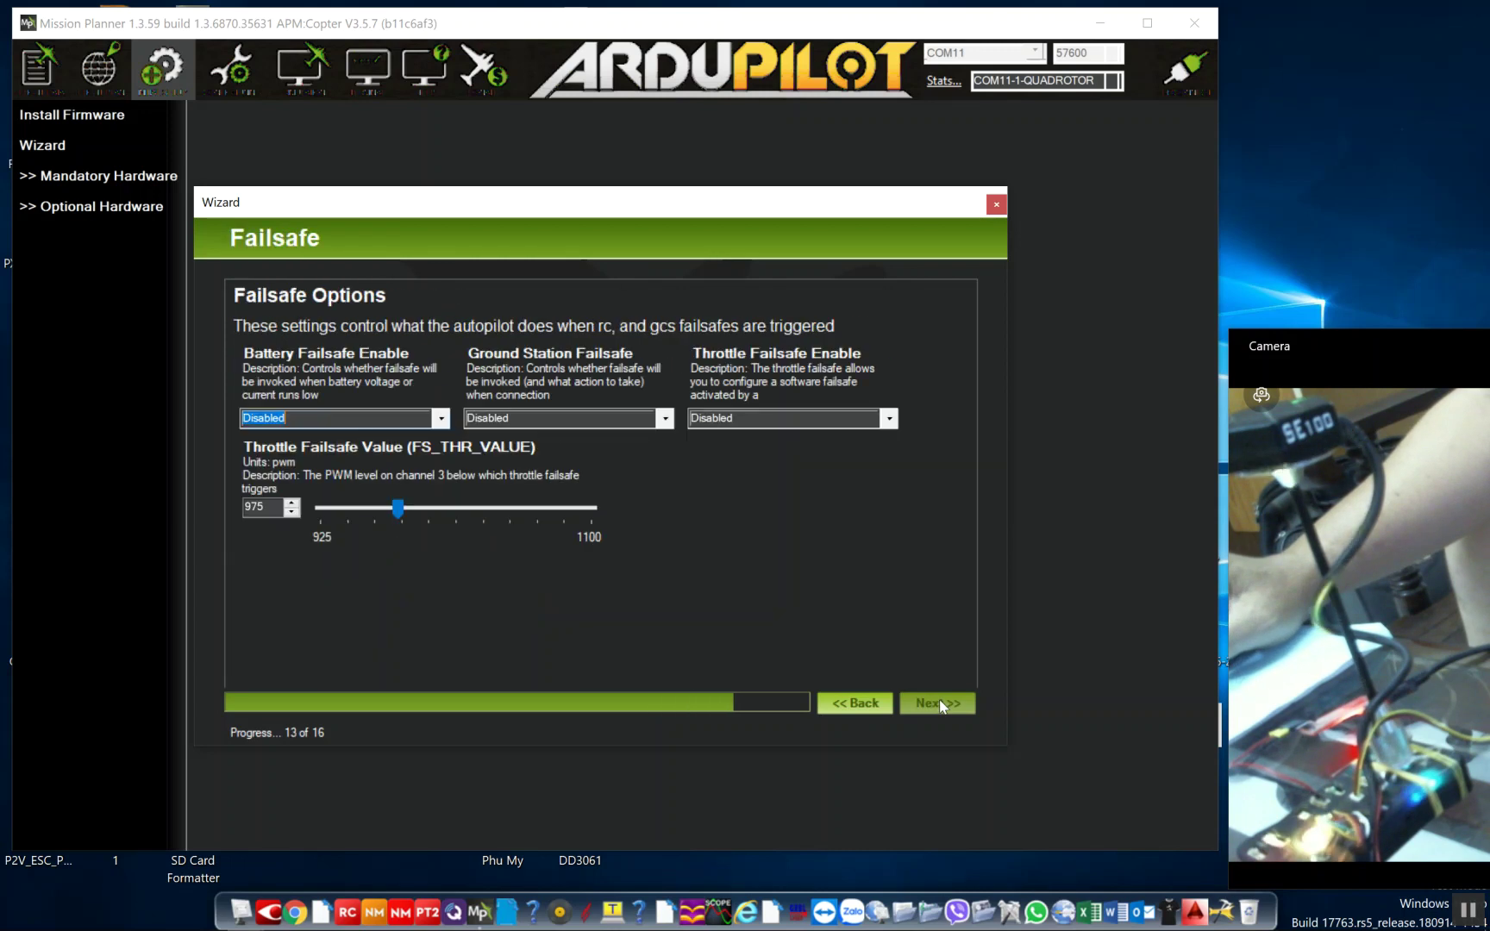
left_click(941, 706)
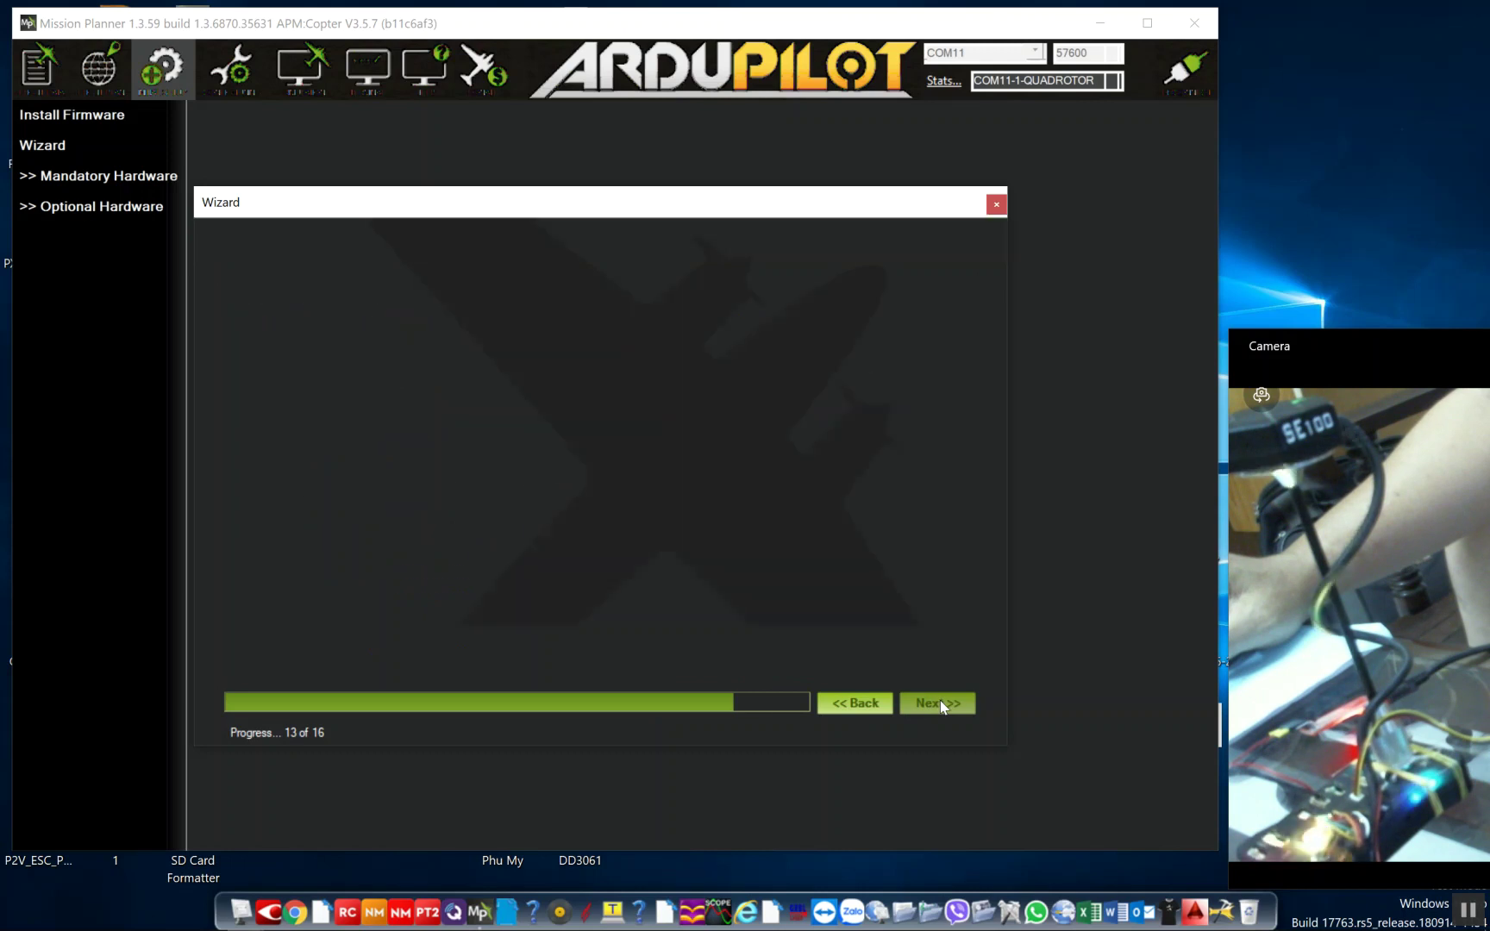
left_click(940, 704)
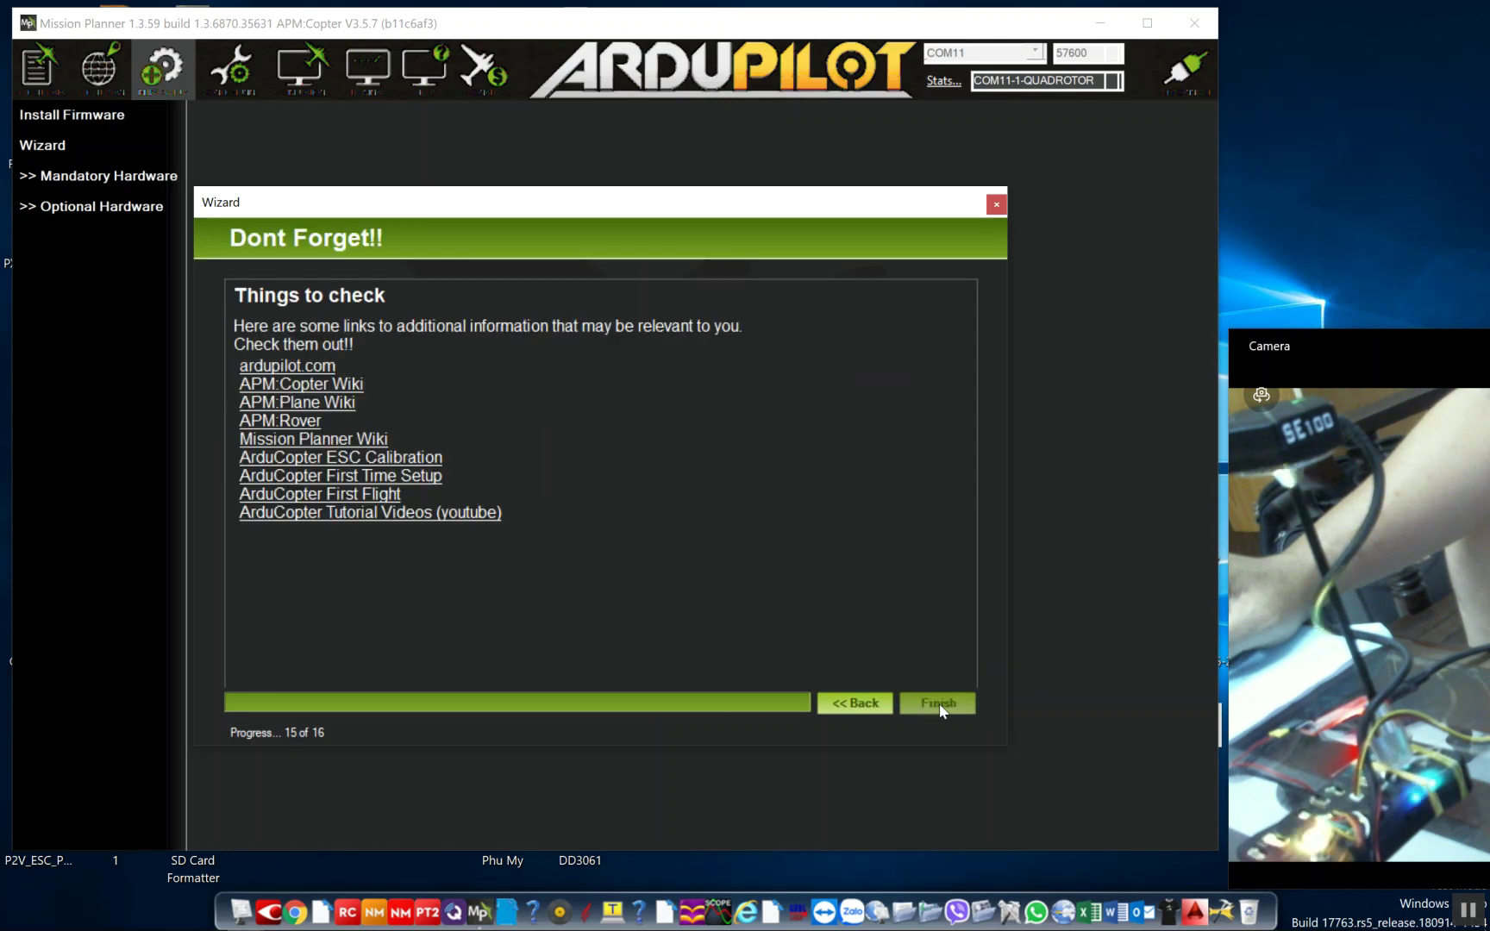
left_click(939, 703)
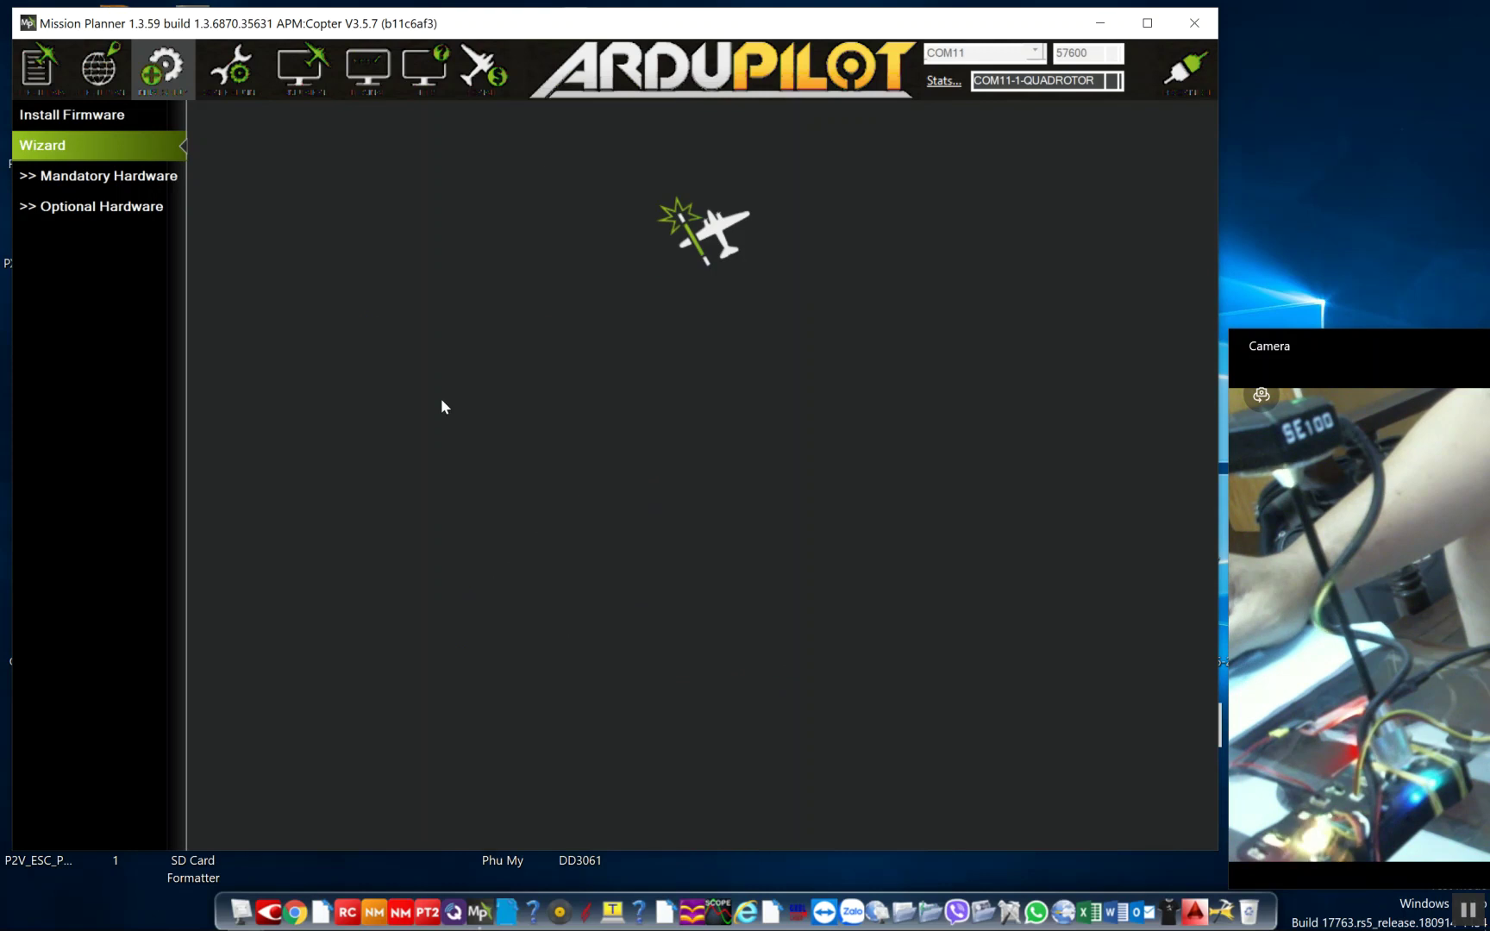
left_click(1187, 69)
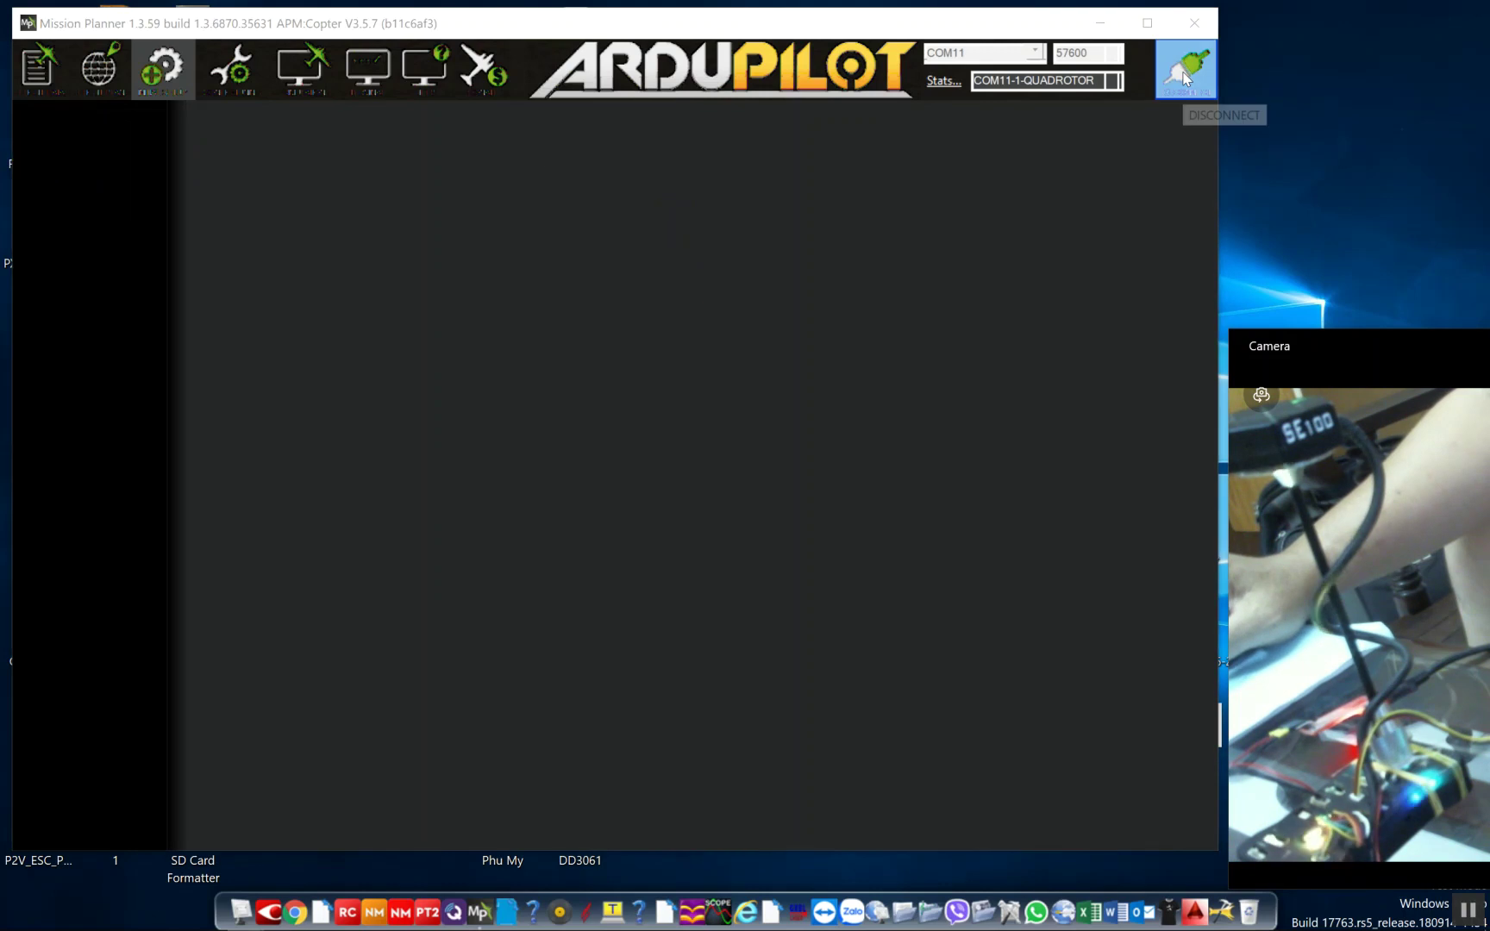